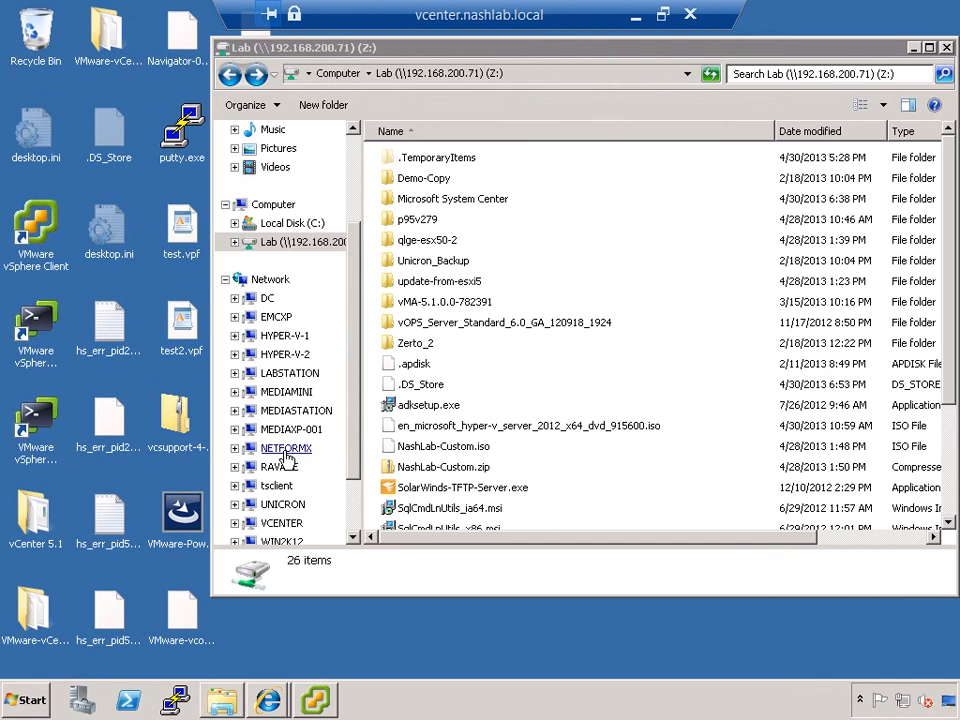
Select the update-from-esxi5 folder on the Lab share, and open a vSphere PowerCLI console in an enlarged window.
{"action": "left_click", "coordinate": [455, 365]}
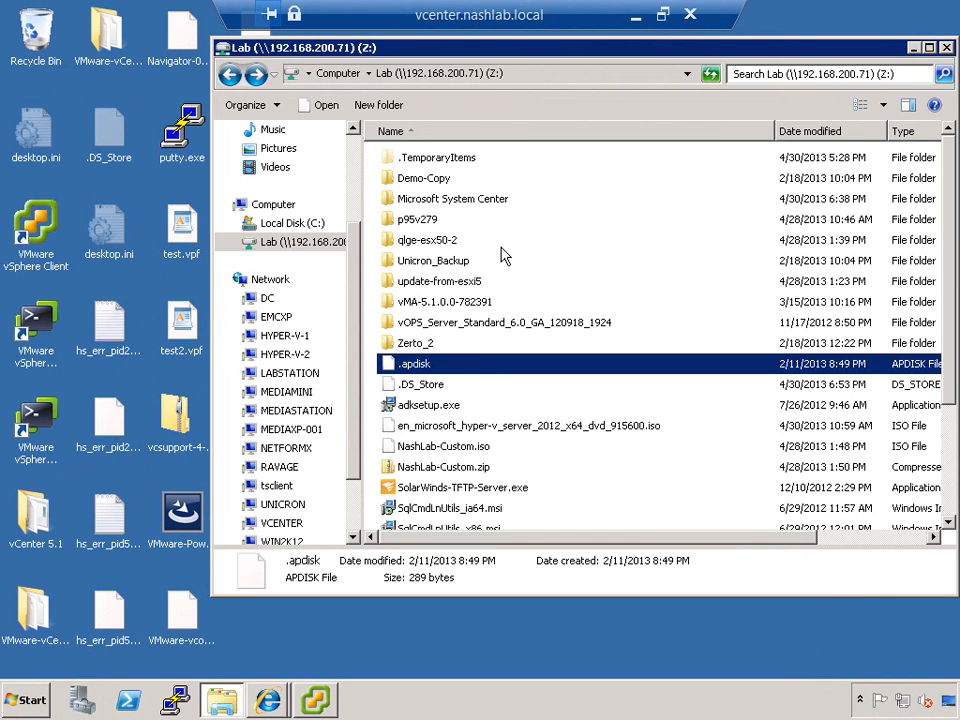
{"action": "left_click", "coordinate": [455, 283]}
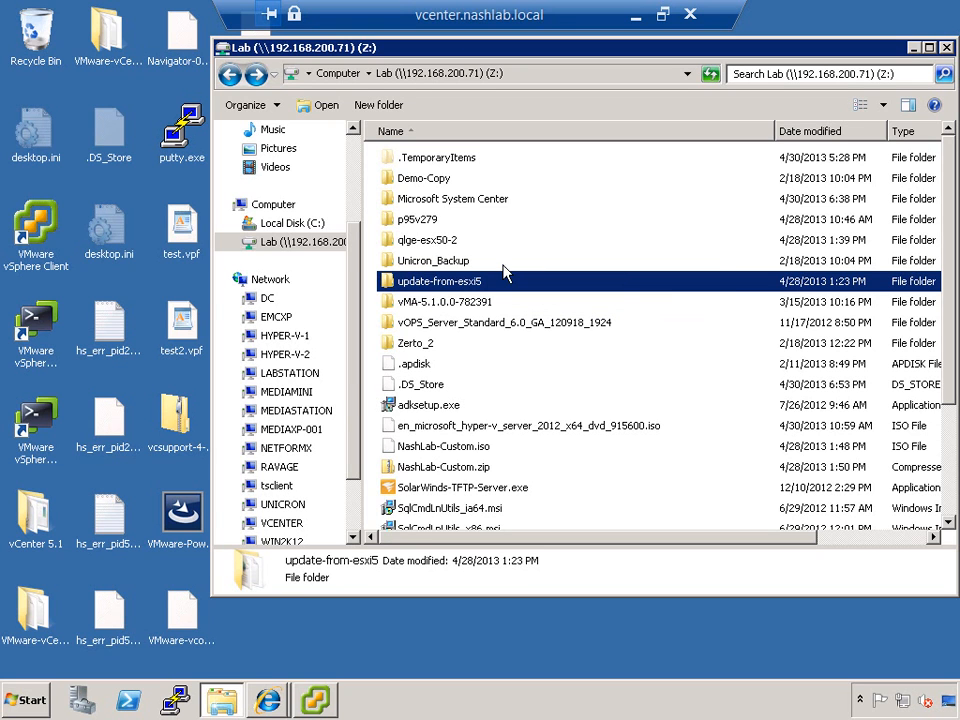
{"action": "left_click", "coordinate": [342, 641]}
{"action": "double_click", "coordinate": [35, 428]}
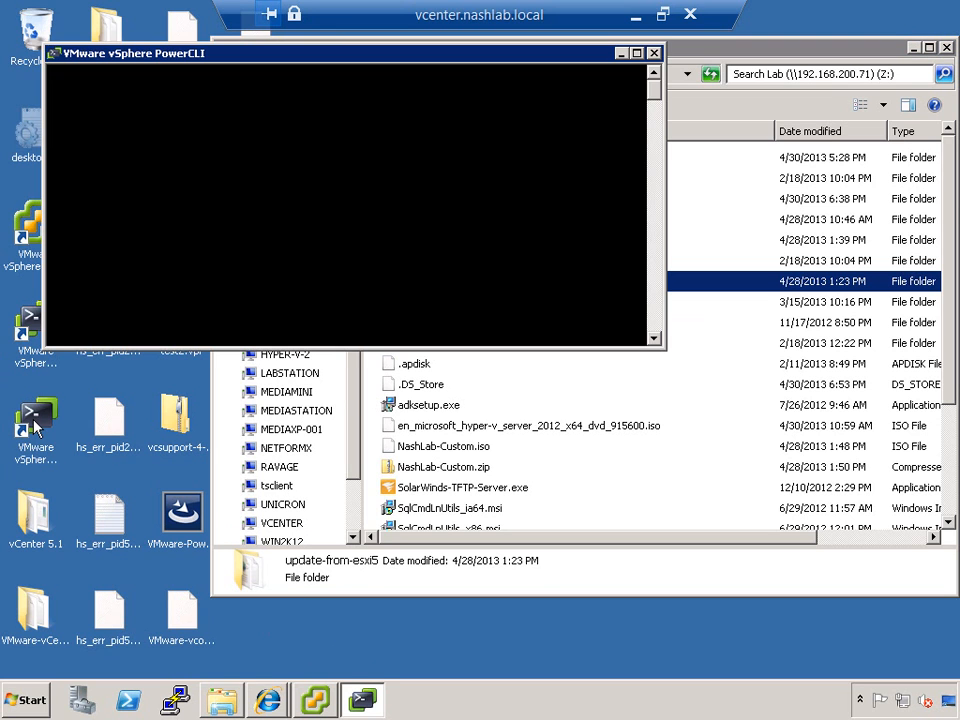
{"action": "left_click", "coordinate": [635, 53]}
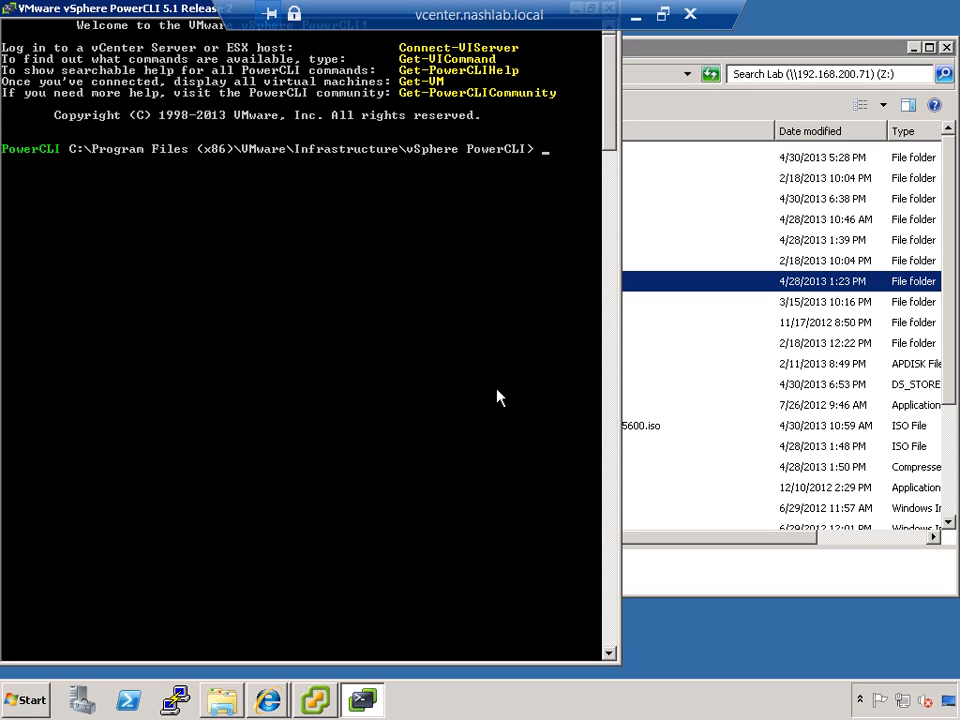
Add the Z:\update-from-esxi5 folder as an ESX software depot with Add-EsxSoftwareDepot.
{"action": "type", "text": "Add-EsxSo"}
{"action": "key", "text": "Tab"}
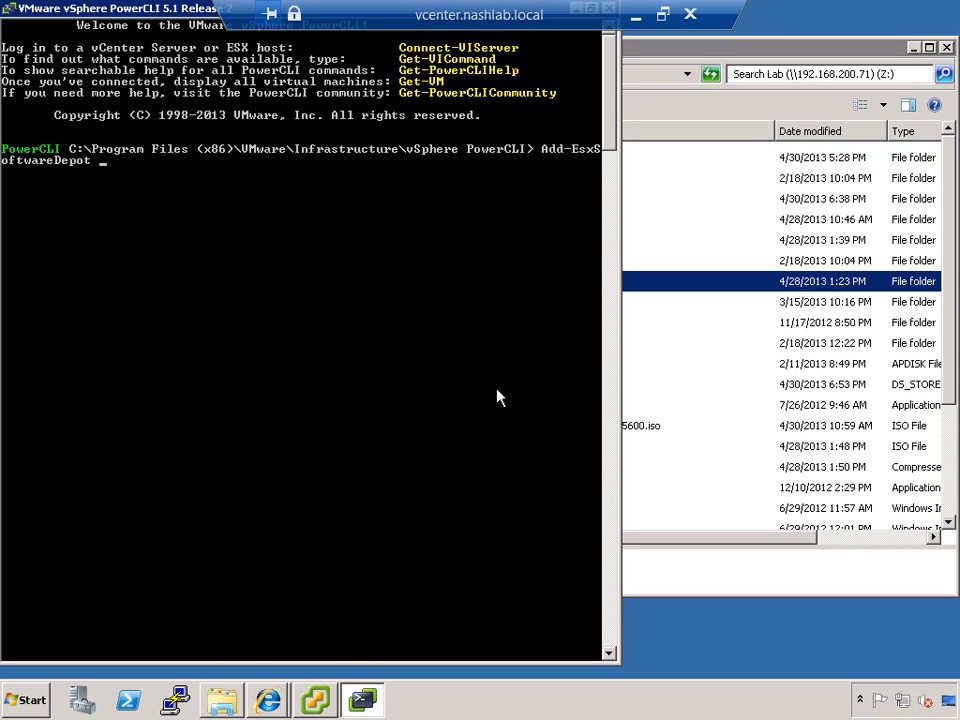
{"action": "type", "text": "z:\\esxi"}
{"action": "key", "text": "BackSpace"}
{"action": "key", "text": "BackSpace"}
{"action": "key", "text": "BackSpace"}
{"action": "key", "text": "BackSpace"}
{"action": "type", "text": "up"}
{"action": "key", "text": "Tab"}
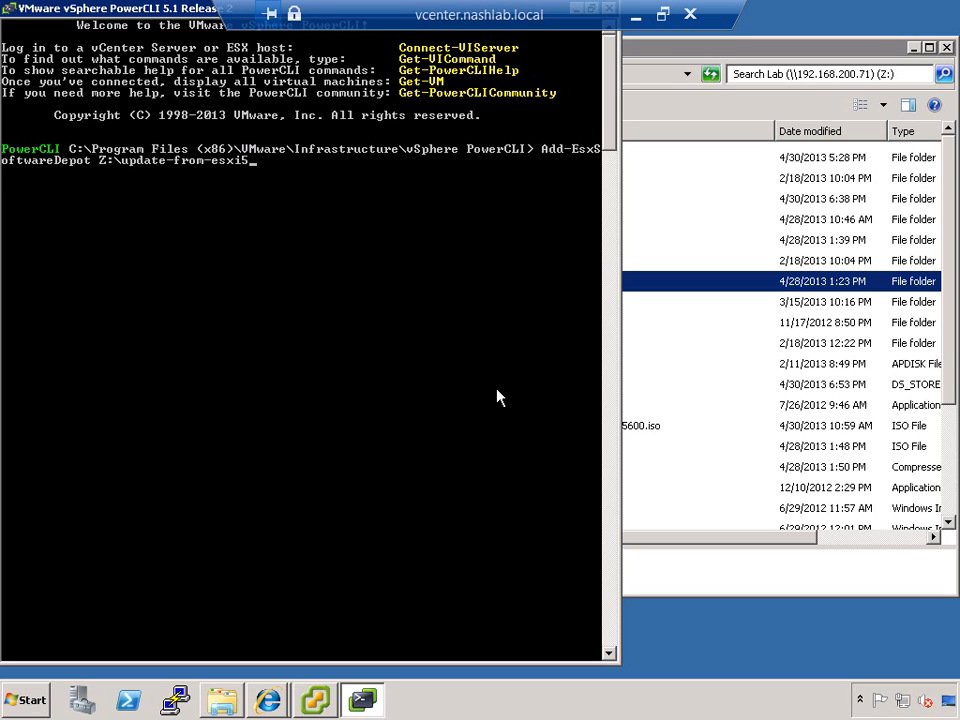
{"action": "key", "text": "Return"}
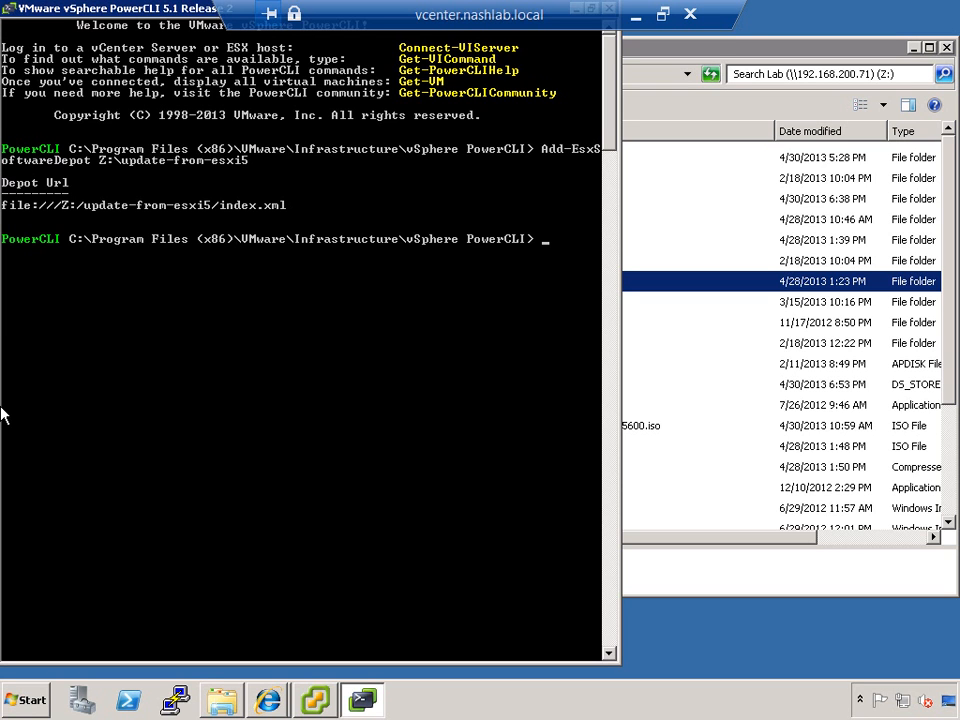
List the depot's image profiles with get-esximageprofile, first in full and again with only the Name property selected.
{"action": "type", "text": "get-esximageprofile"}
{"action": "key", "text": "Return"}
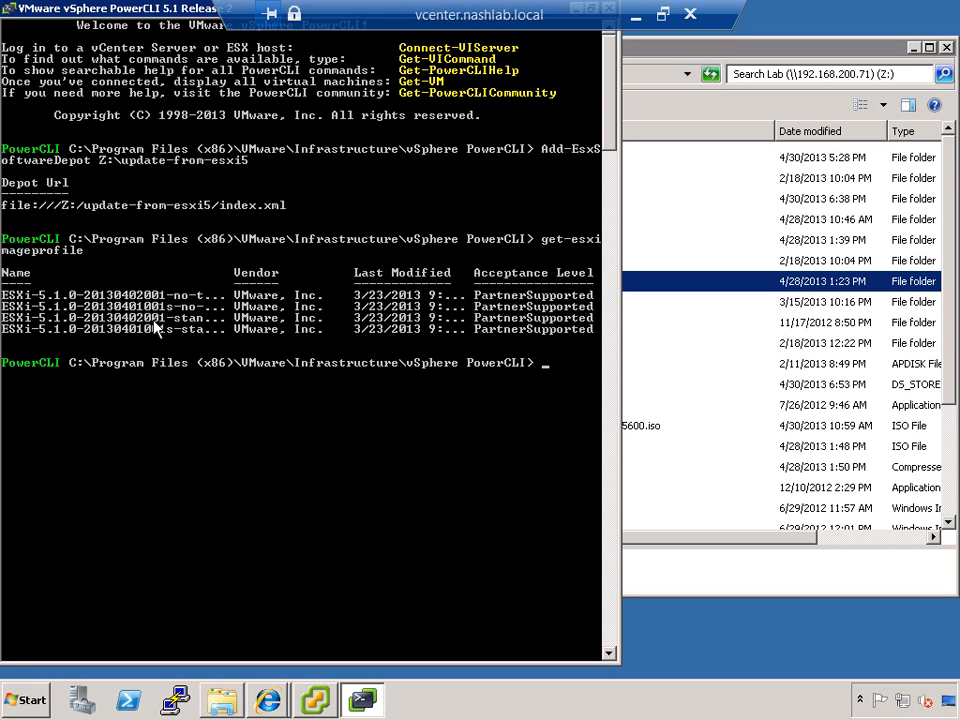
{"action": "key", "text": "Up"}
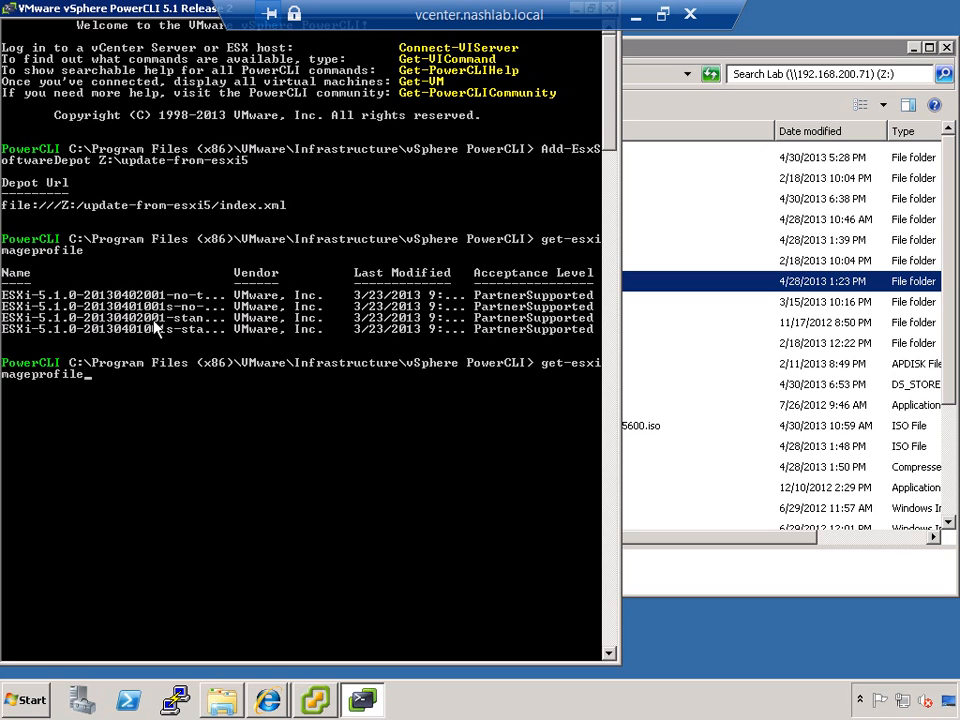
{"action": "type", "text": "| select Name"}
{"action": "key", "text": "Return"}
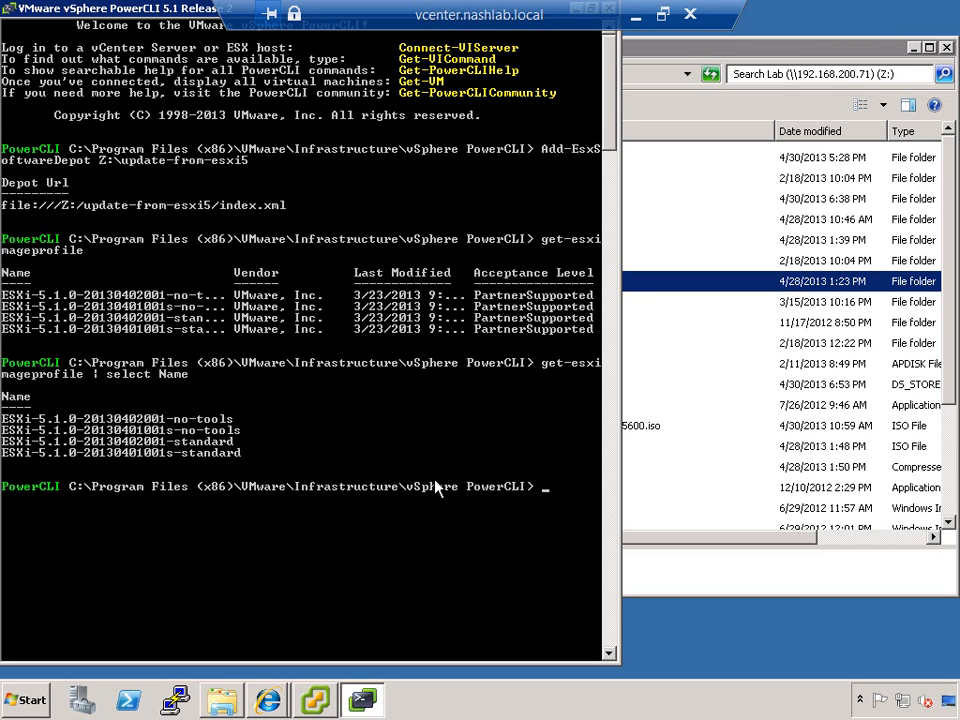
{"action": "type", "text": "New-EsxI"}
{"action": "key", "text": "Tab"}
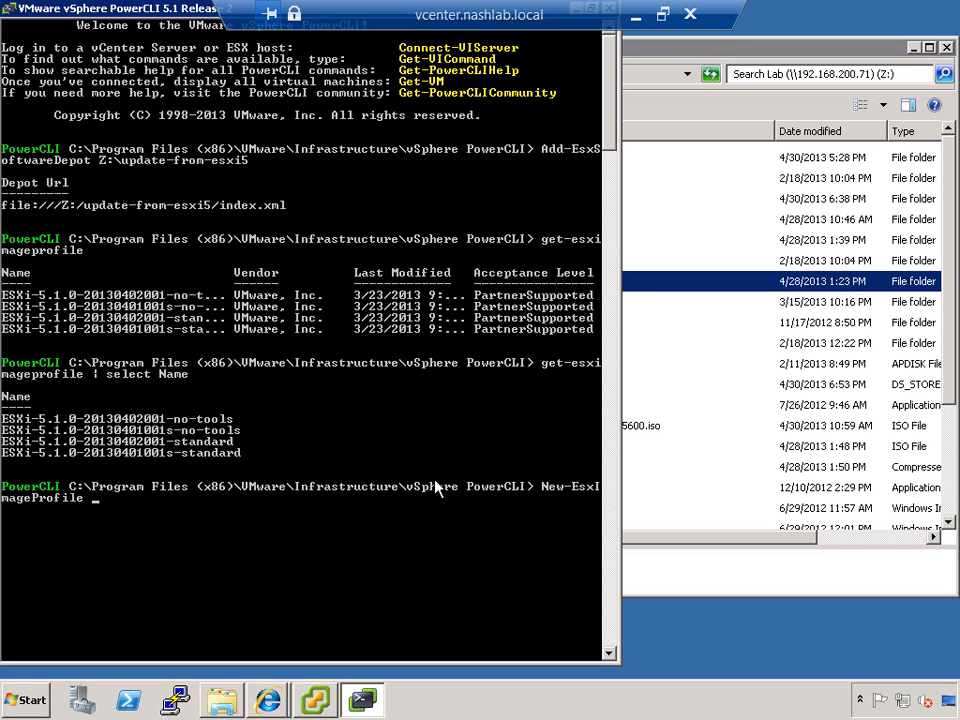
{"action": "type", "text": "-Clone"}
{"action": "key", "text": "Tab"}
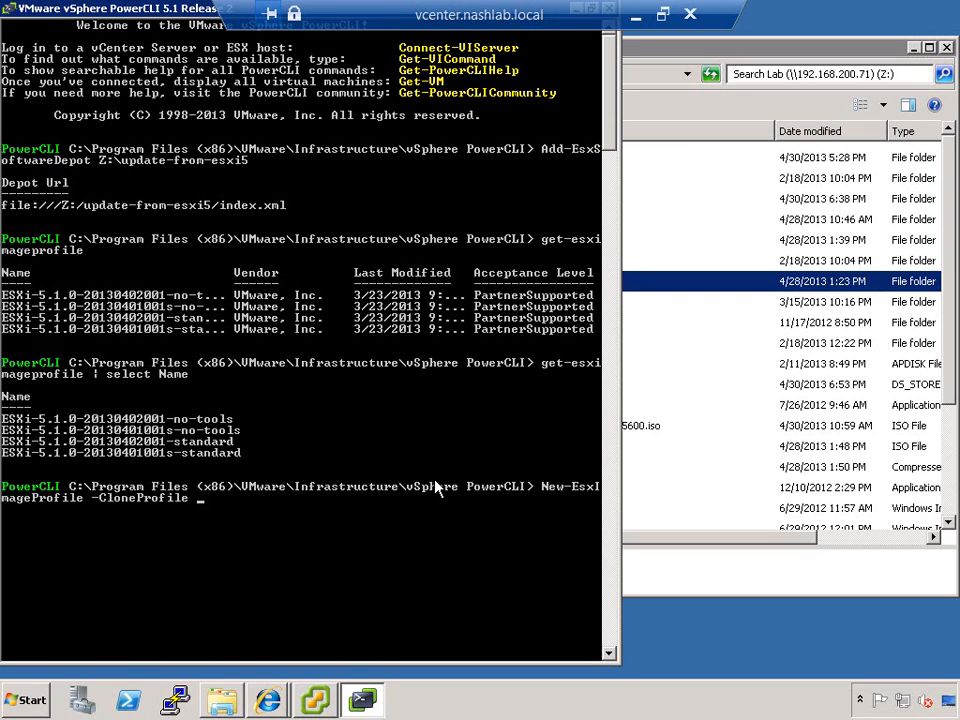
{"action": "type", "text": "ESXi-5.1.0-2013040200"}
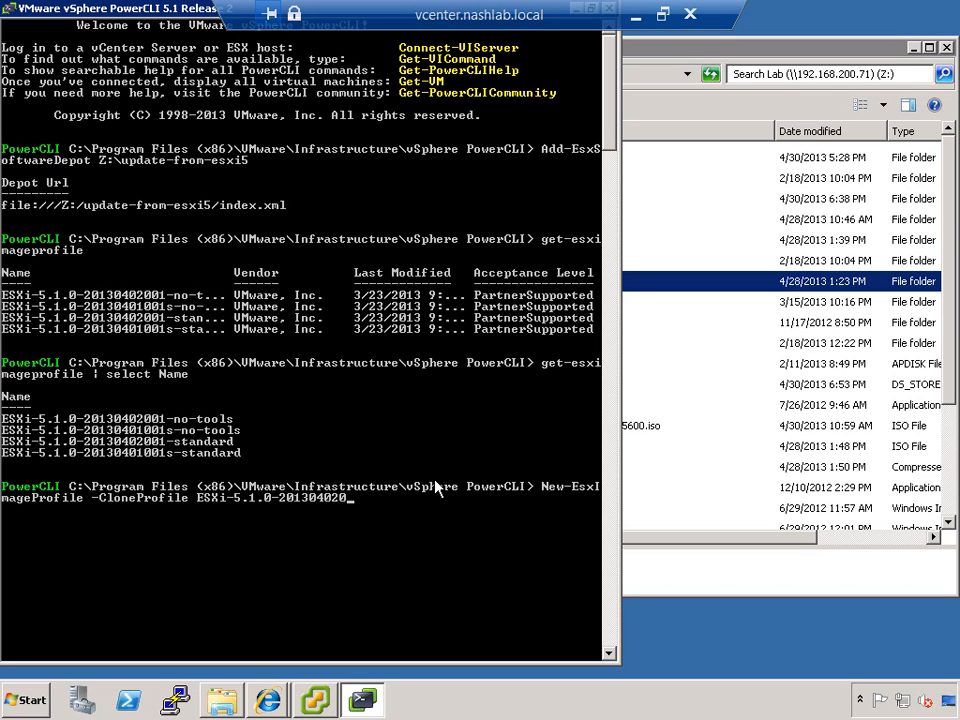
{"action": "type", "text": "1-standard -name VCAP-Demo-Profile"}
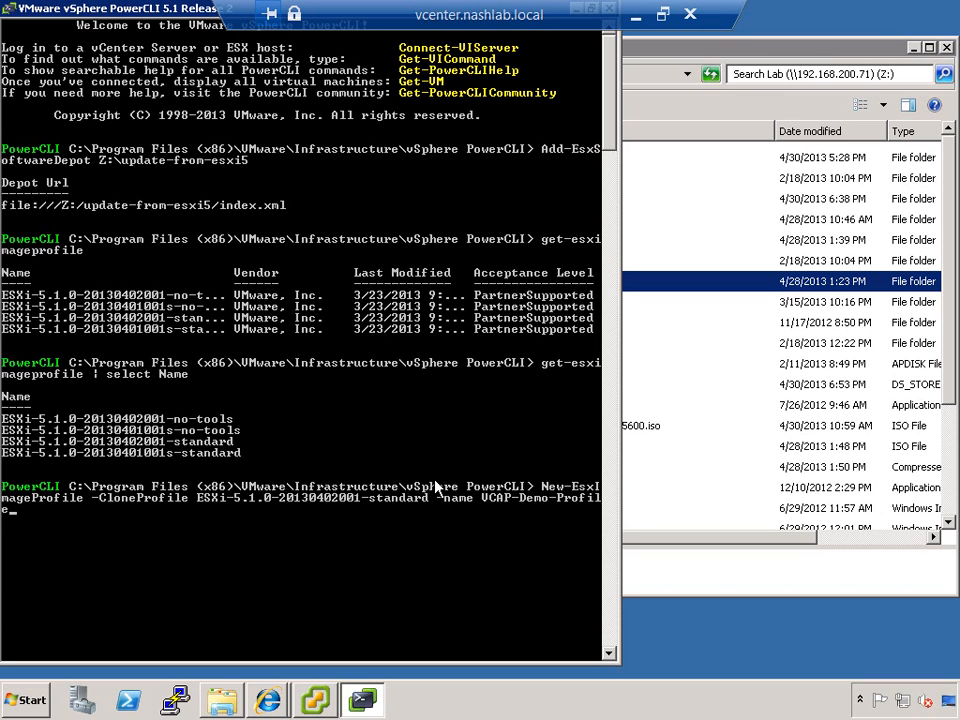
{"action": "key", "text": "Return"}
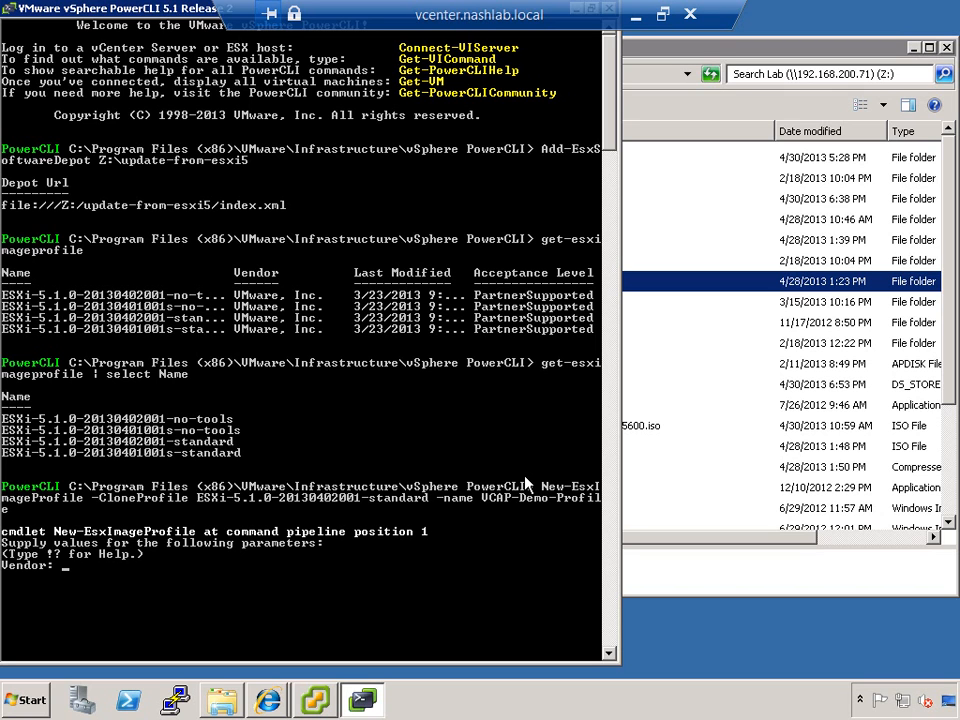
{"action": "type", "text": "Corp"}
{"action": "key", "text": "Return"}
{"action": "key", "text": "Up"}
{"action": "type", "text": "-Vendor"}
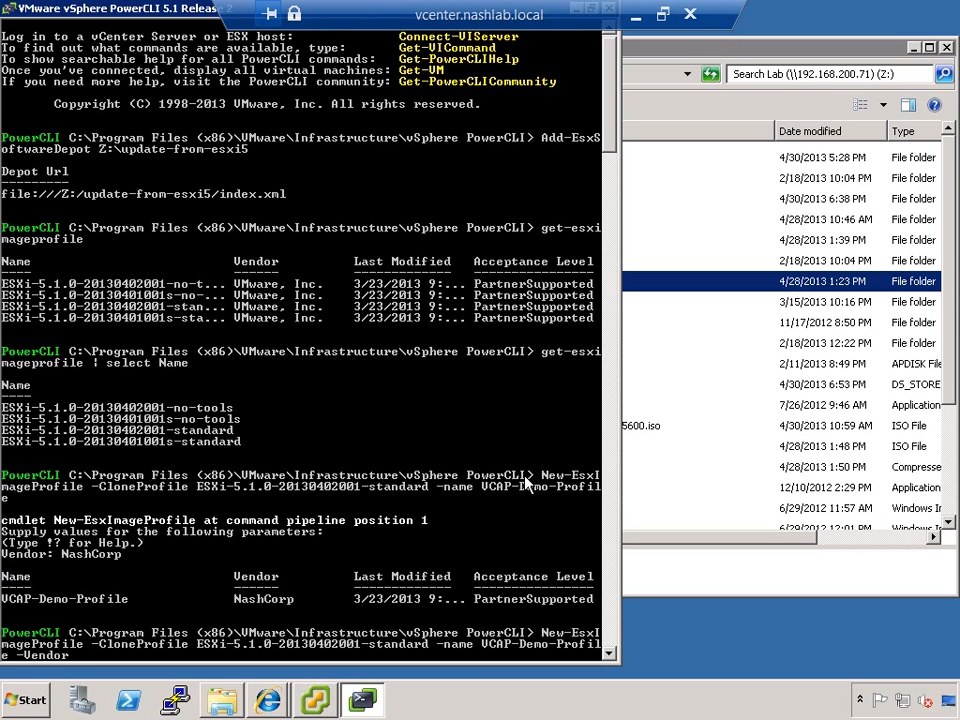
{"action": "key", "text": "BackSpace"}
{"action": "key", "text": "BackSpace"}
{"action": "key", "text": "BackSpace"}
{"action": "key", "text": "BackSpace"}
{"action": "key", "text": "BackSpace"}
{"action": "key", "text": "BackSpace"}
{"action": "key", "text": "BackSpace"}
{"action": "key", "text": "BackSpace"}
{"action": "key", "text": "BackSpace"}
{"action": "key", "text": "BackSpace"}
{"action": "key", "text": "BackSpace"}
{"action": "key", "text": "BackSpace"}
{"action": "key", "text": "BackSpace"}
{"action": "key", "text": "BackSpace"}
{"action": "key", "text": "BackSpace"}
{"action": "key", "text": "BackSpace"}
{"action": "key", "text": "BackSpace"}
{"action": "key", "text": "BackSpace"}
{"action": "key", "text": "BackSpace"}
{"action": "key", "text": "BackSpace"}
{"action": "key", "text": "BackSpace"}
{"action": "key", "text": "BackSpace"}
{"action": "key", "text": "BackSpace"}
{"action": "key", "text": "BackSpace"}
{"action": "key", "text": "BackSpace"}
{"action": "key", "text": "BackSpace"}
{"action": "key", "text": "BackSpace"}
{"action": "key", "text": "BackSpace"}
{"action": "key", "text": "BackSpace"}
{"action": "key", "text": "BackSpace"}
{"action": "key", "text": "BackSpace"}
{"action": "key", "text": "BackSpace"}
{"action": "key", "text": "BackSpace"}
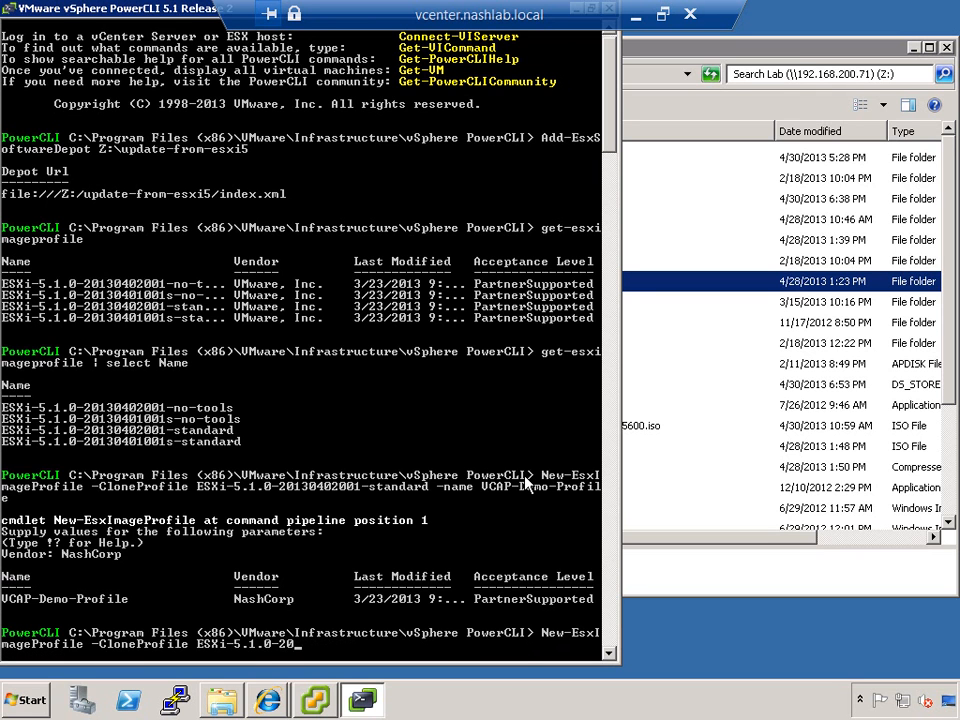
{"action": "key", "text": "ctrl+c"}
{"action": "key", "text": "Return"}
{"action": "key", "text": "Return"}
{"action": "key", "text": "Return"}
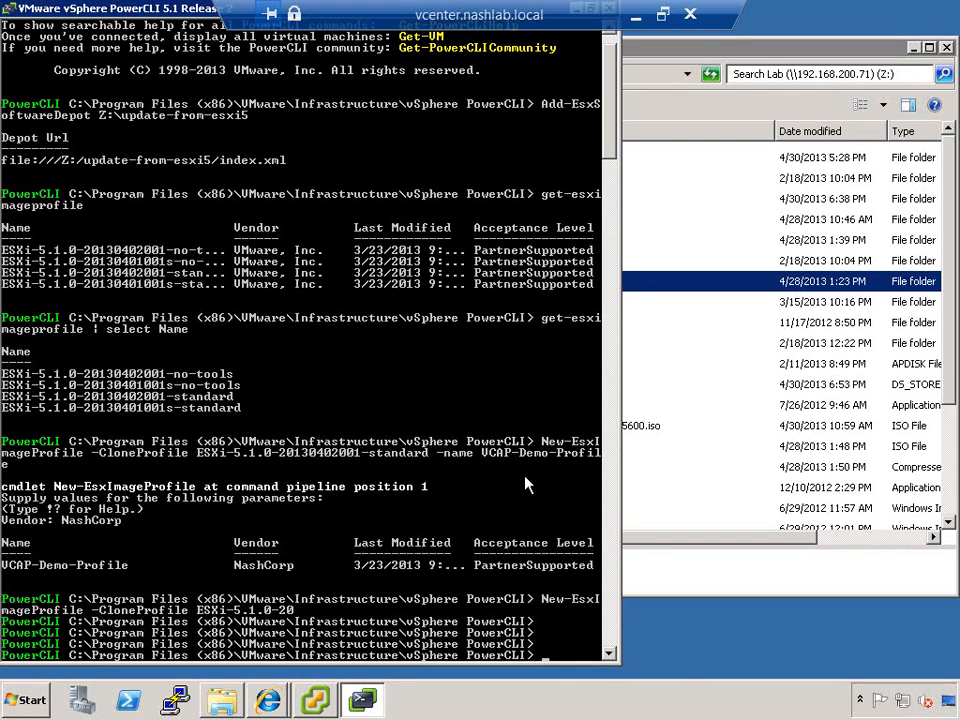
List the image profiles including the new clone with Get-EsxImageProfile, in full and by Name only.
{"action": "type", "text": "Get-EsxImageProfile"}
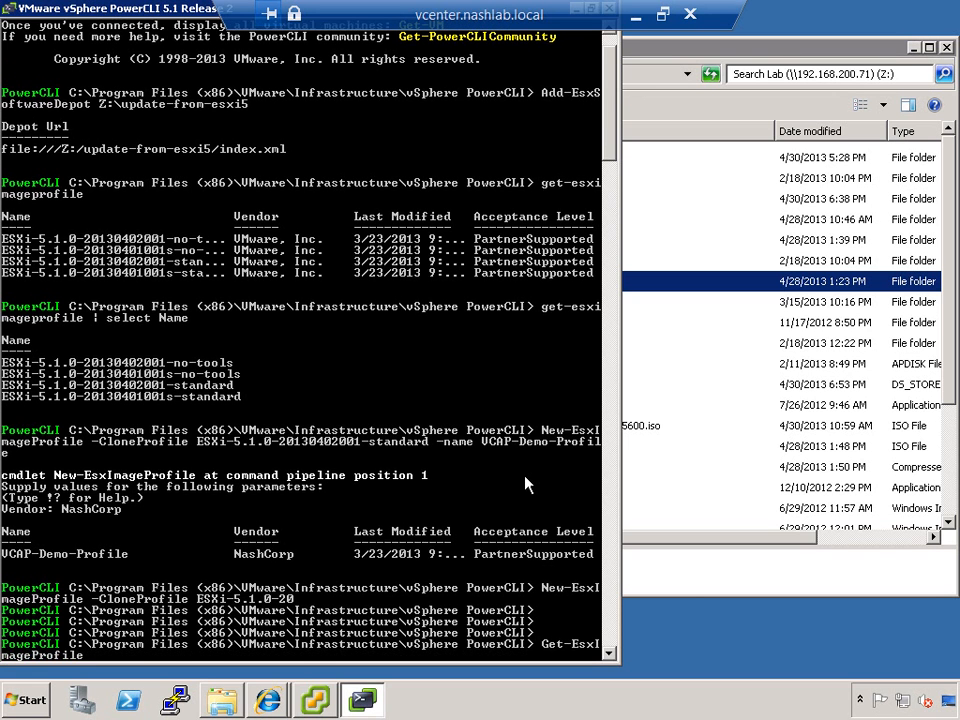
{"action": "key", "text": "Return"}
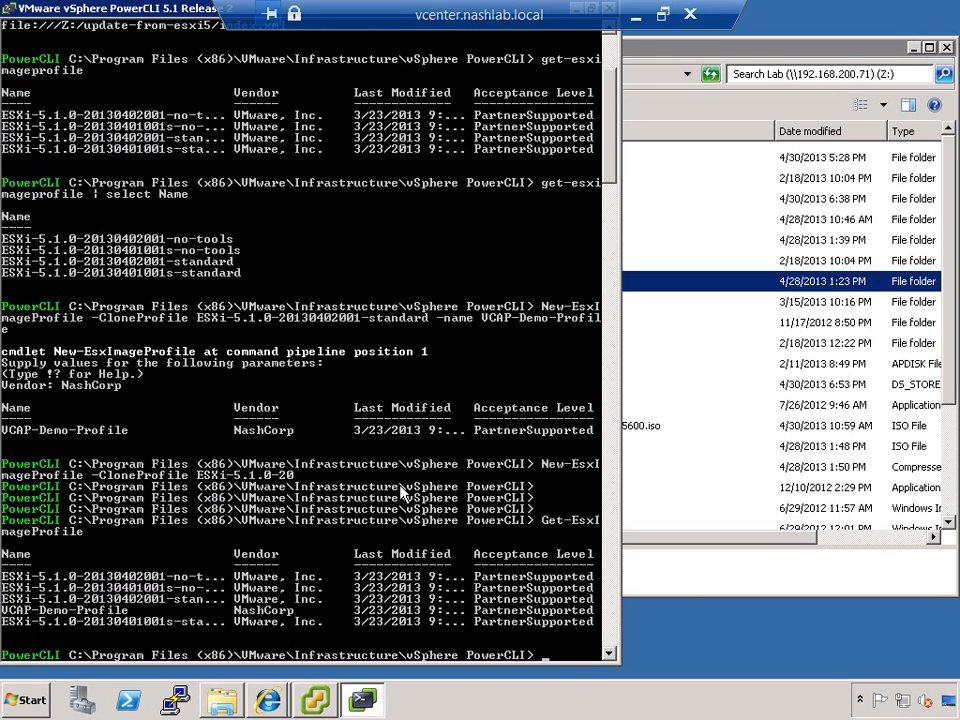
{"action": "key", "text": "Up"}
{"action": "type", "text": "|"}
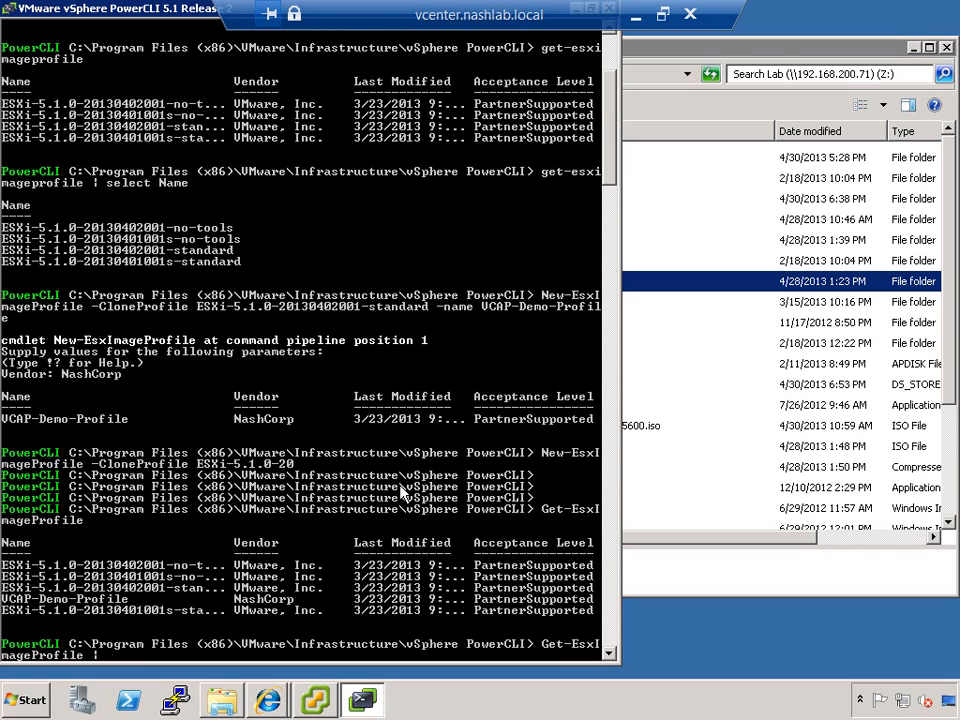
{"action": "type", "text": " select Name"}
{"action": "key", "text": "Return"}
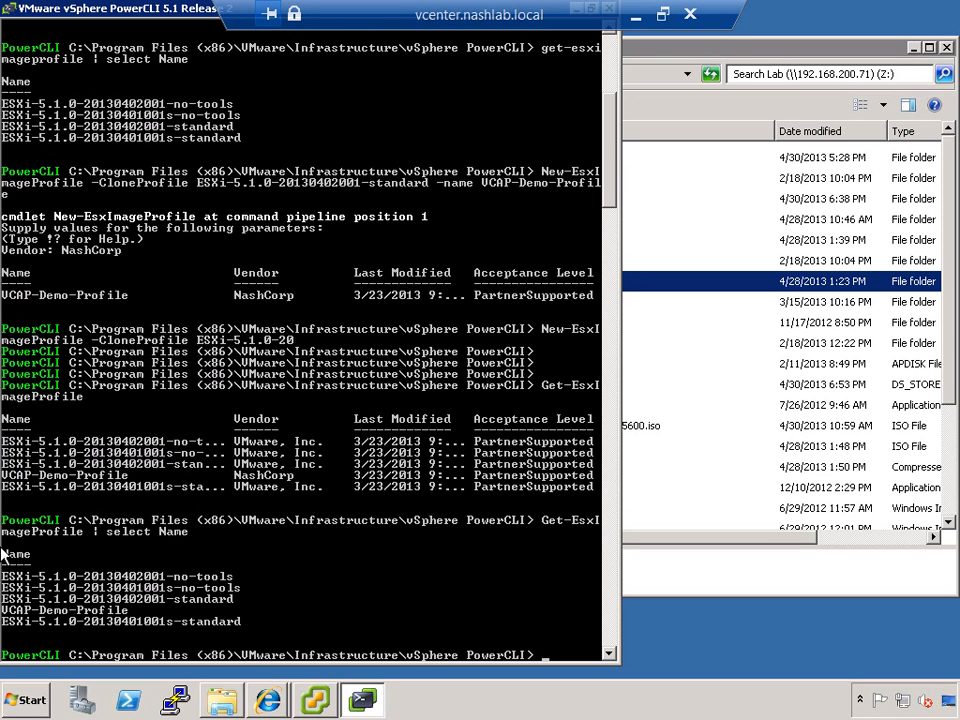
List the software packages available from the loaded ESXi update depot with get-esxsoftwarePackage.
{"action": "type", "text": "get-esxsoftware"}
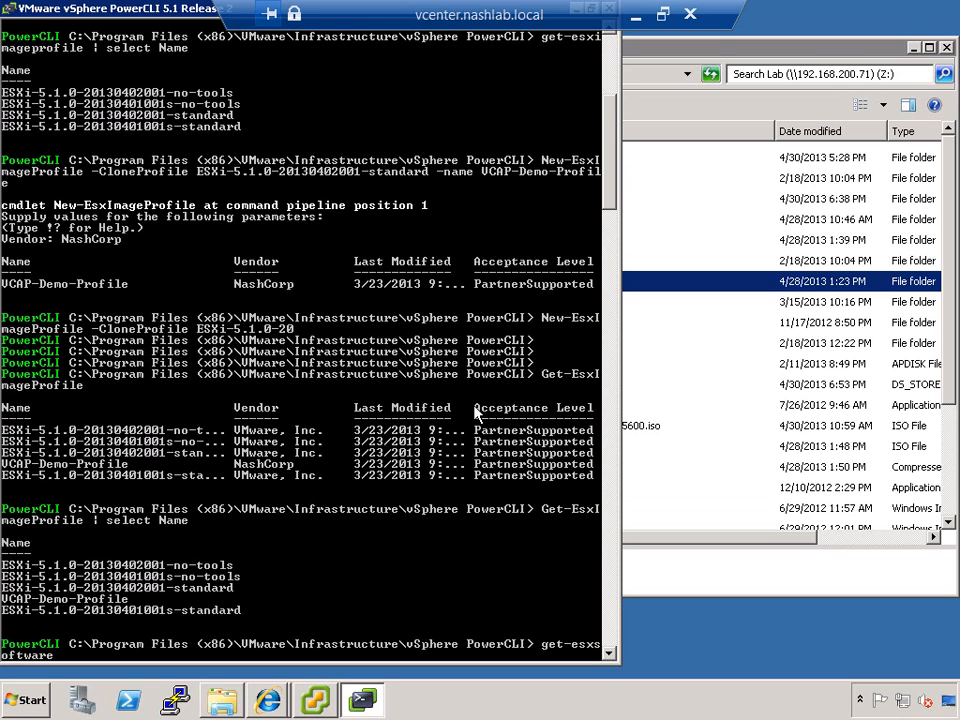
{"action": "type", "text": "Package"}
{"action": "key", "text": "Return"}
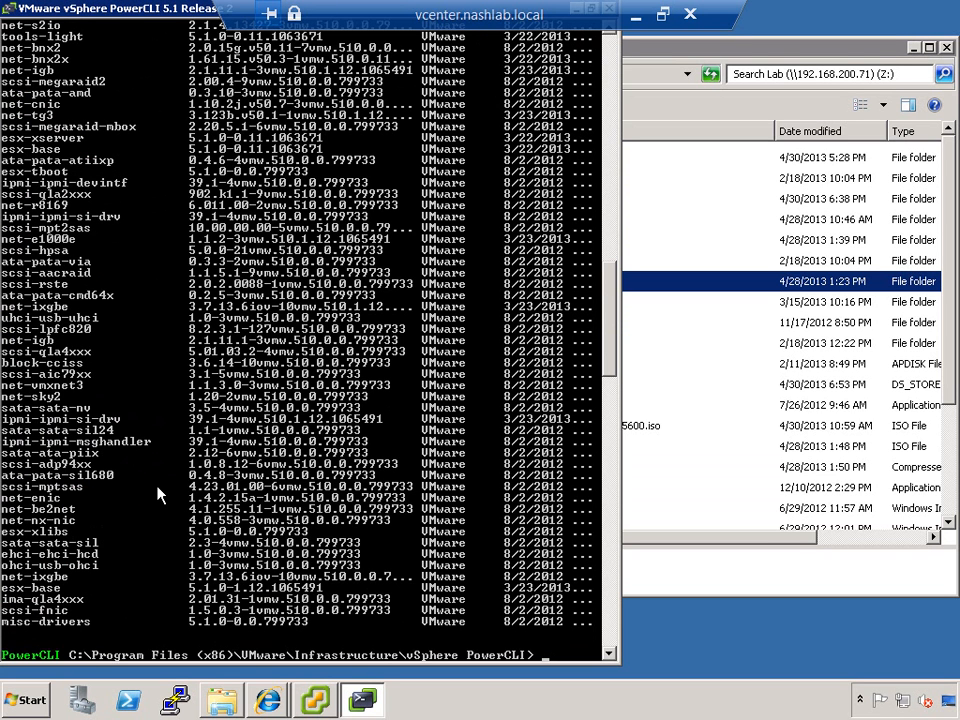
Try to add the Z:\qlge-esx50-2 folder as a software depot with Add-EsxSoftwareDepot.
{"action": "type", "text": "Add-Es"}
{"action": "key", "text": "Tab"}
{"action": "type", "text": "Z:\\qlge-esx50-2"}
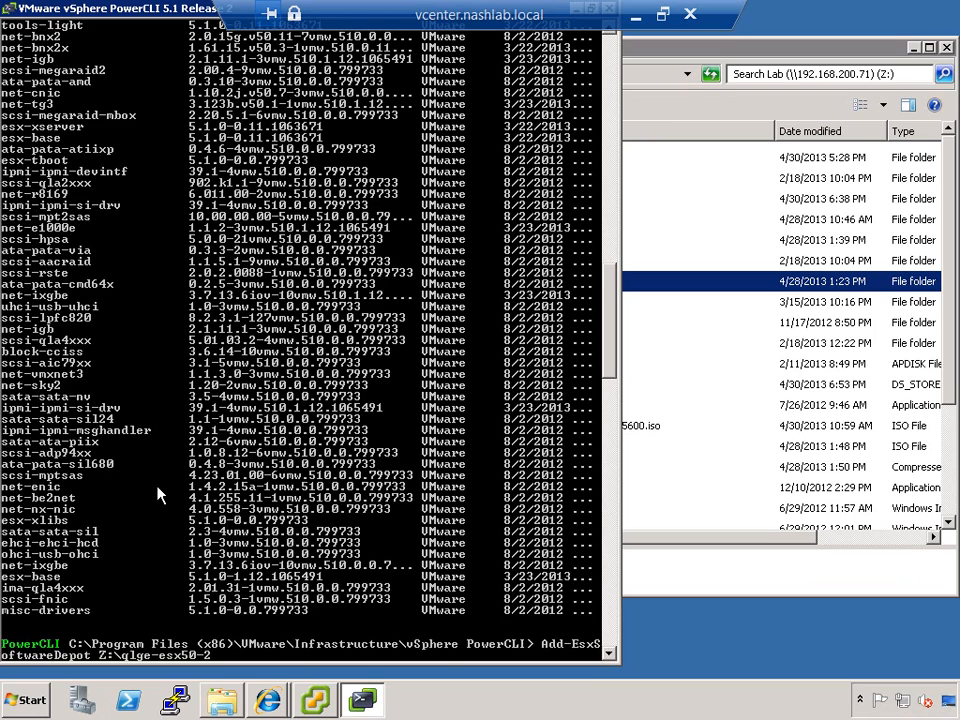
{"action": "key", "text": "Return"}
Add the offline bundle Z:\qlge-esx50-2\qlge-esx50-2.0.0.54-offline_bundle-727291.zip as a software depot.
{"action": "key", "text": "Up"}
{"action": "type", "text": "\\"}
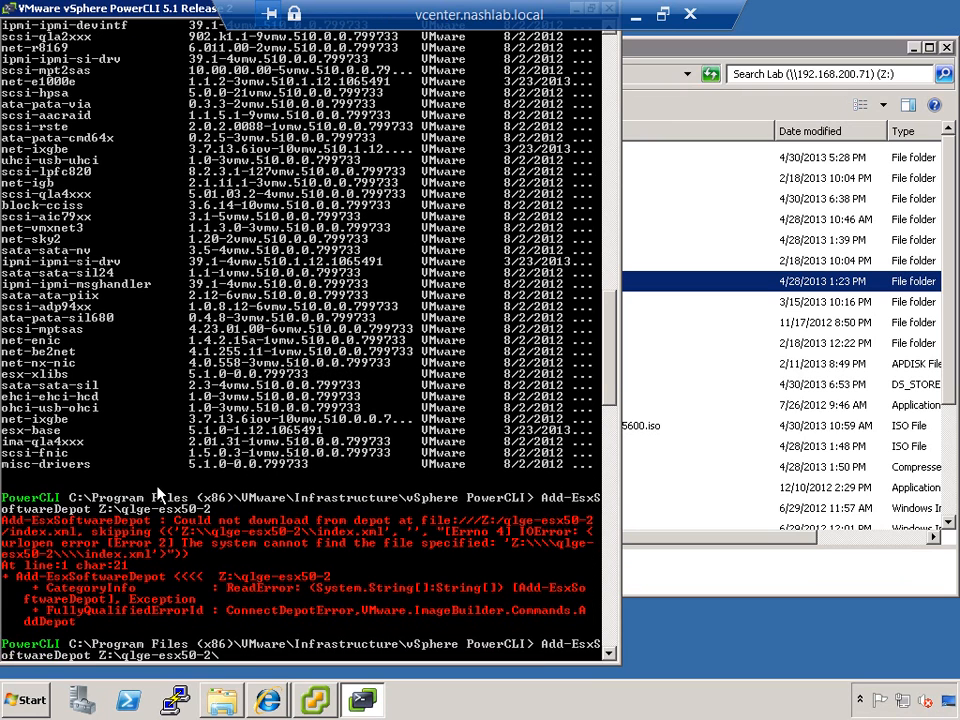
{"action": "key", "text": "Tab"}
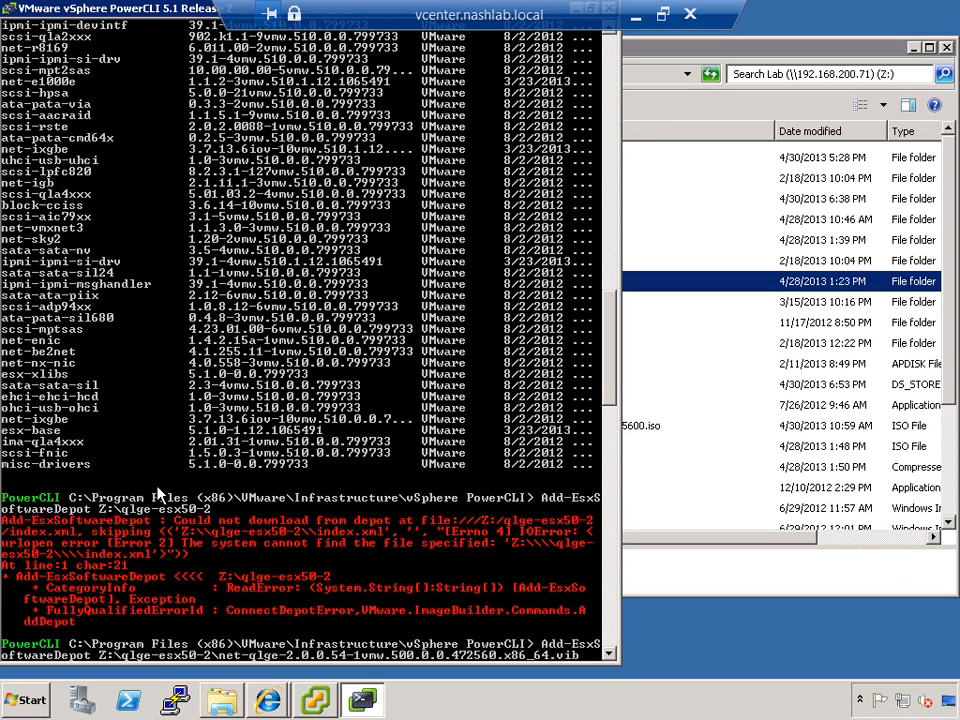
{"action": "key", "text": "Tab"}
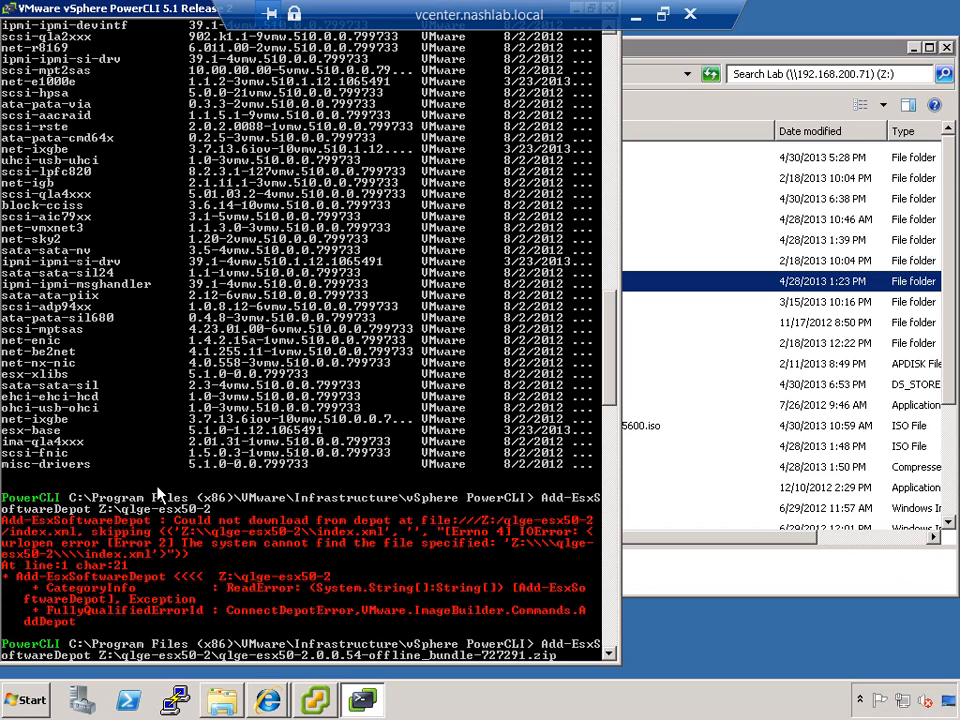
{"action": "key", "text": "Return"}
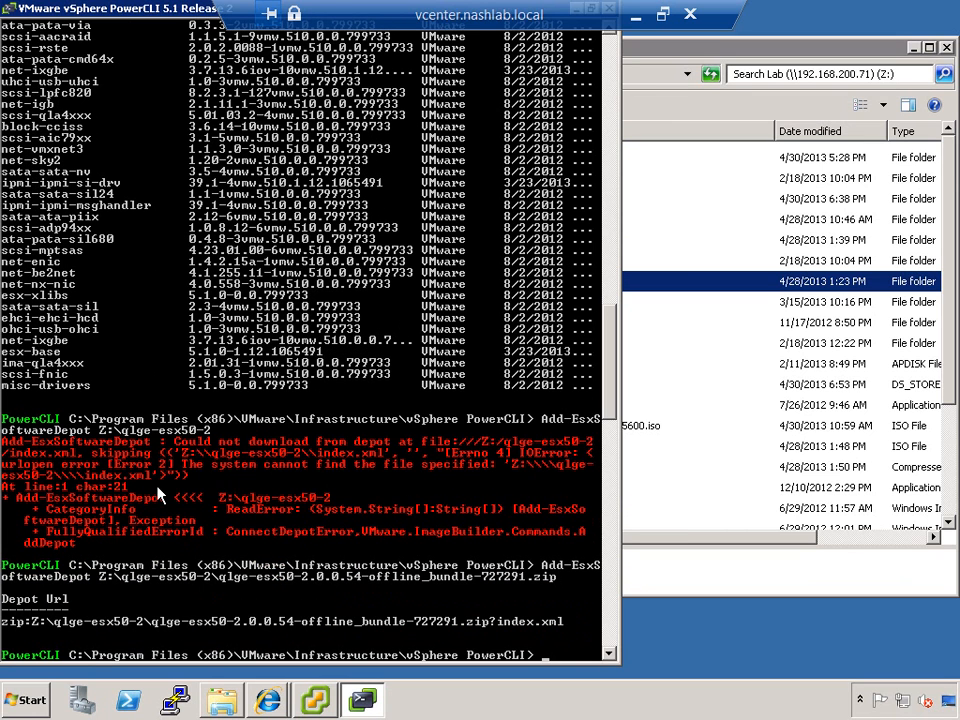
List the software packages again with the QLogic bundle loaded and look through the list for the qlge driver.
{"action": "type", "text": "get-esxsoftwarePackage"}
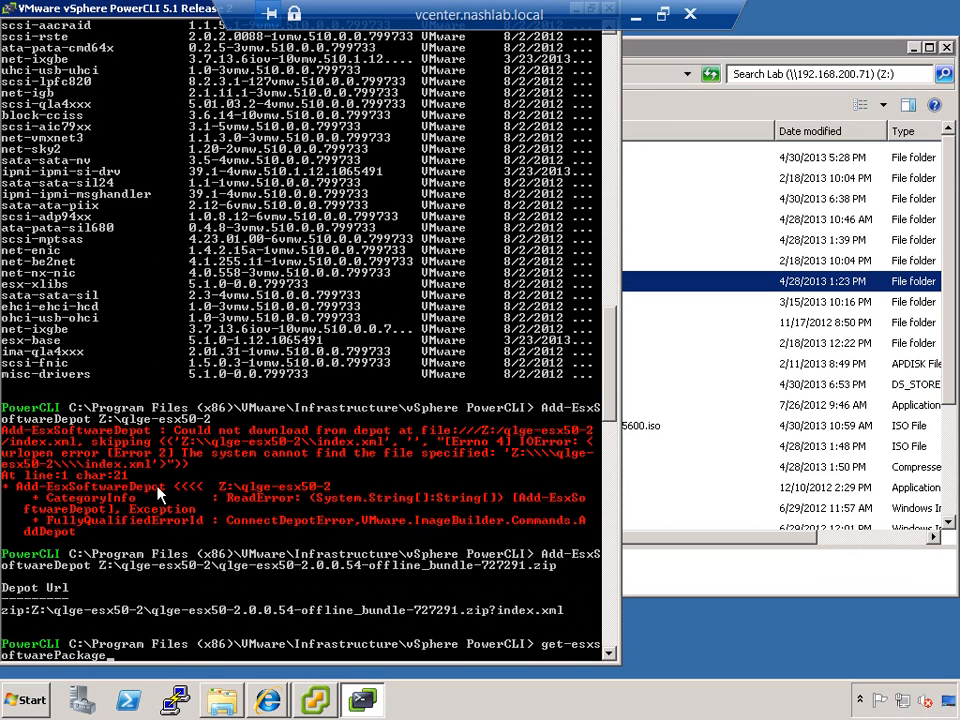
{"action": "key", "text": "Return"}
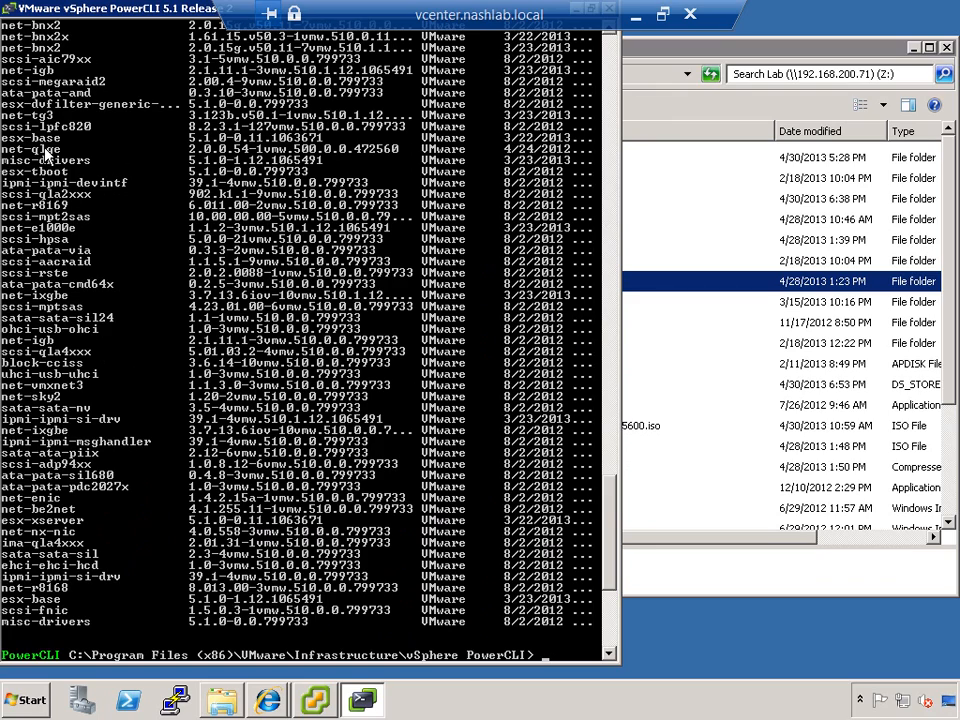
{"action": "left_click_drag", "start_coordinate": [613, 556], "coordinate": [613, 357]}
{"action": "scroll", "coordinate": [613, 357], "scroll_direction": "up", "scroll_amount": 1}
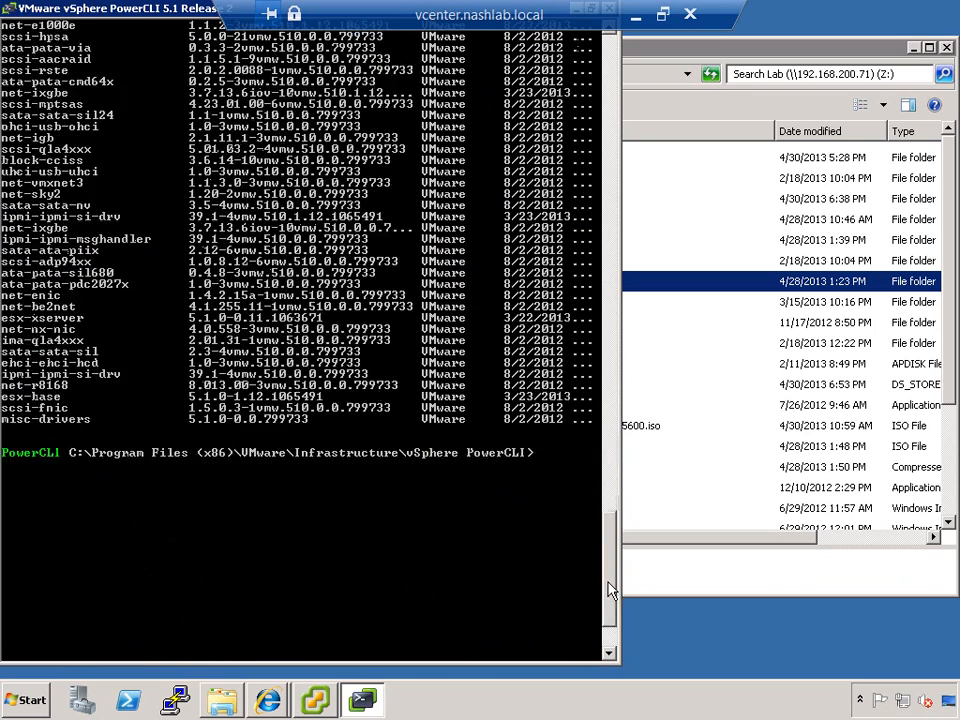
{"action": "scroll", "coordinate": [612, 590], "scroll_direction": "down", "scroll_amount": 3}
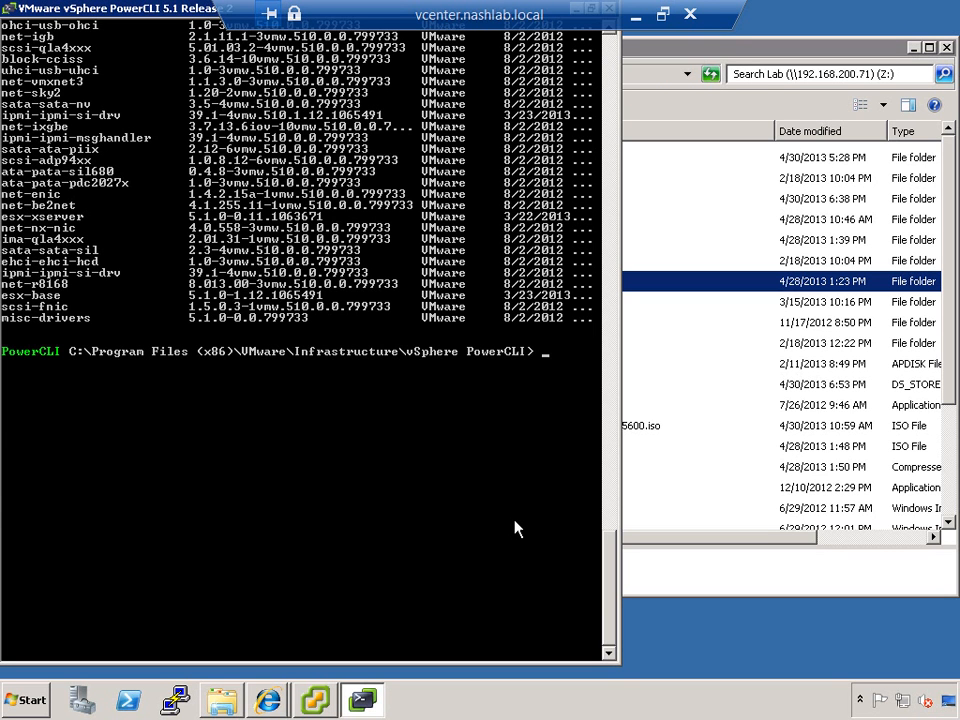
Add the net-qlge software package to the VCAP-Demo-Profile image profile with Add-EsxSoftwarePackage.
{"action": "type", "text": "Add-Snf"}
{"action": "key", "text": "BackSpace"}
{"action": "key", "text": "BackSpace"}
{"action": "key", "text": "BackSpace"}
{"action": "type", "text": "Esx"}
{"action": "key", "text": "Tab"}
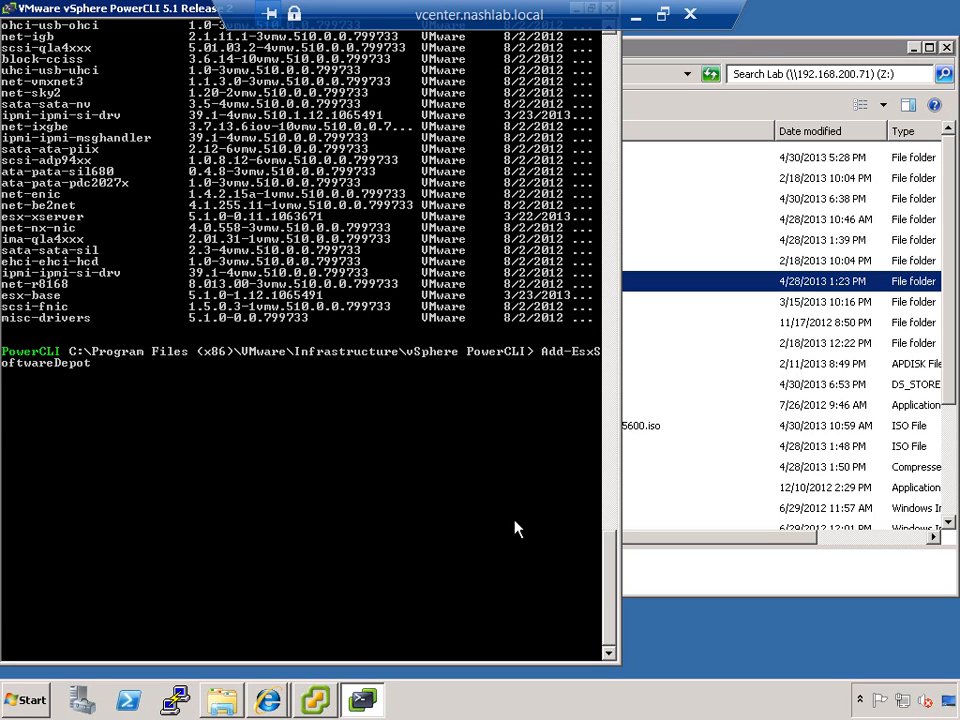
{"action": "key", "text": "Tab"}
{"action": "type", "text": "-ImageProfile"}
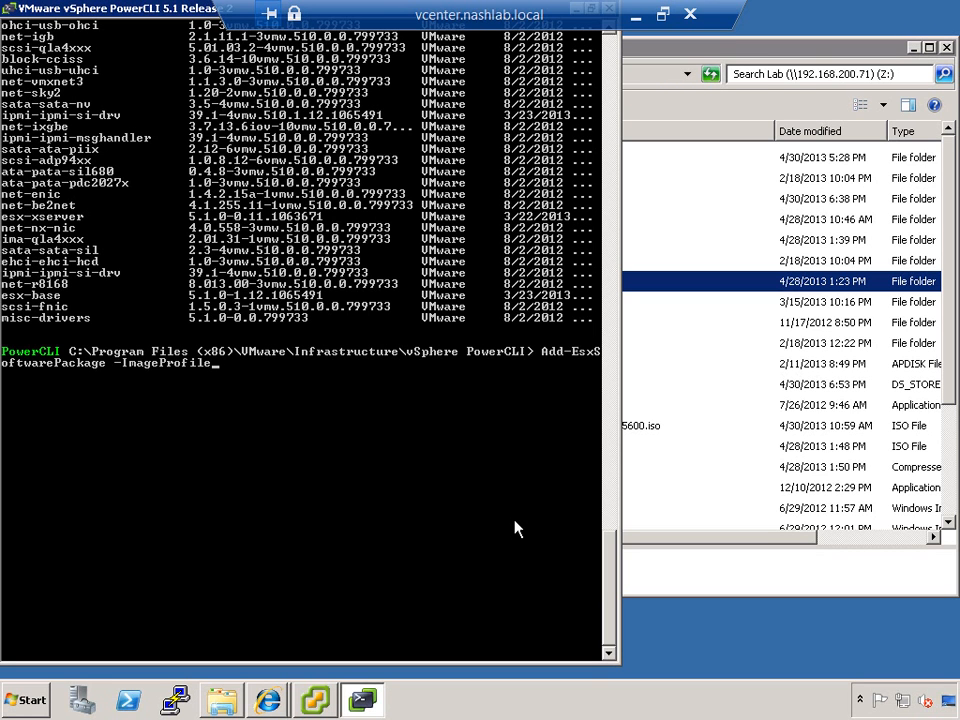
{"action": "type", "text": " VCAP-Demo-Profile"}
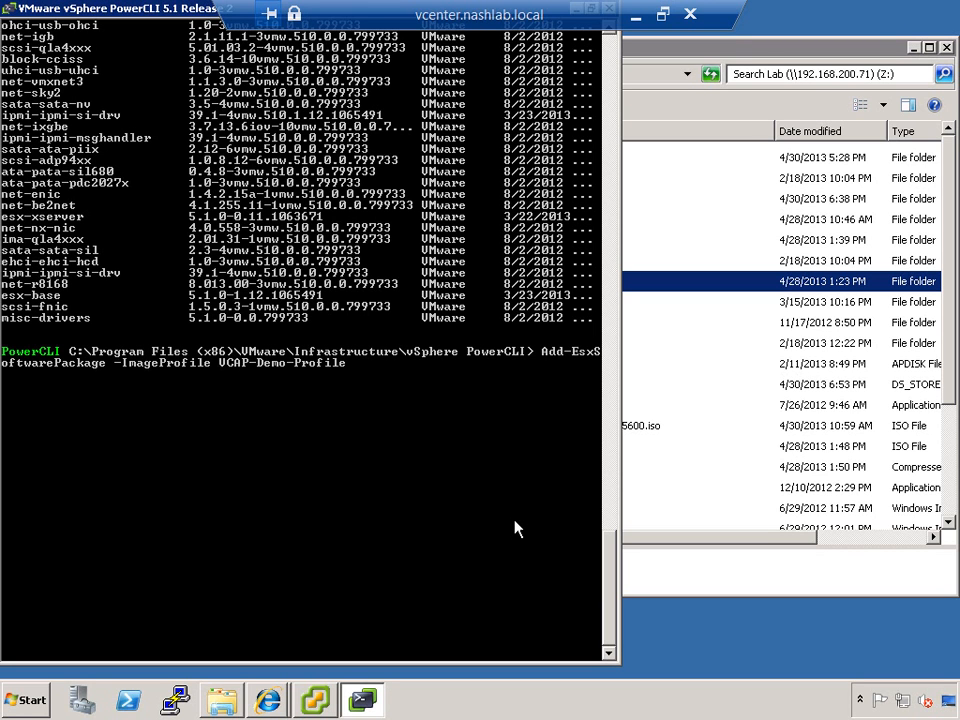
{"action": "type", "text": " -Soft"}
{"action": "key", "text": "Tab"}
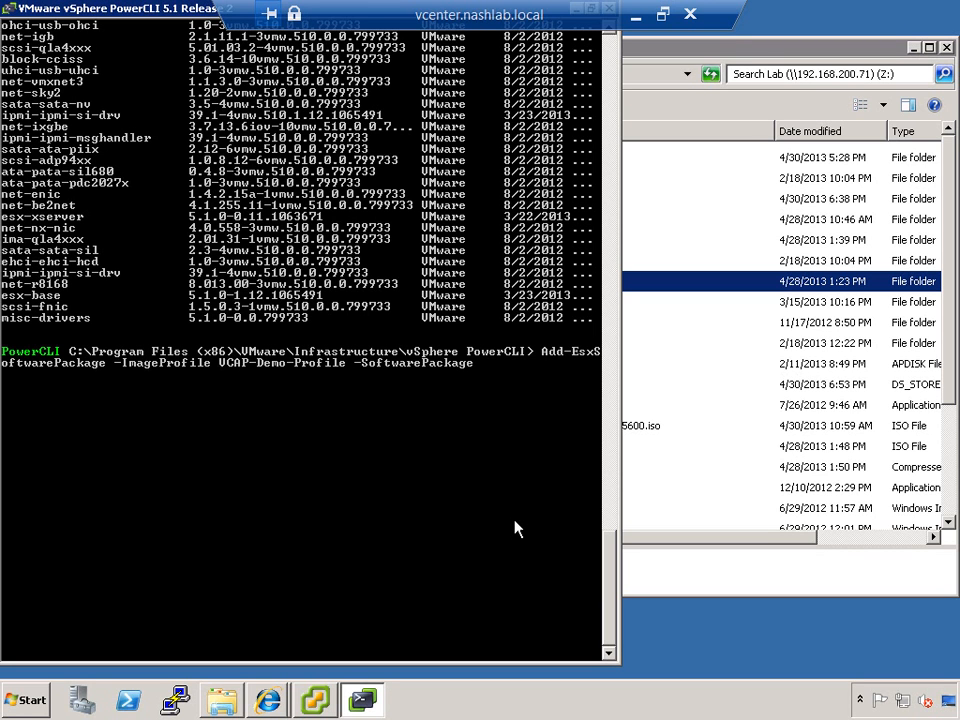
{"action": "type", "text": "net-qlge"}
{"action": "key", "text": "Return"}
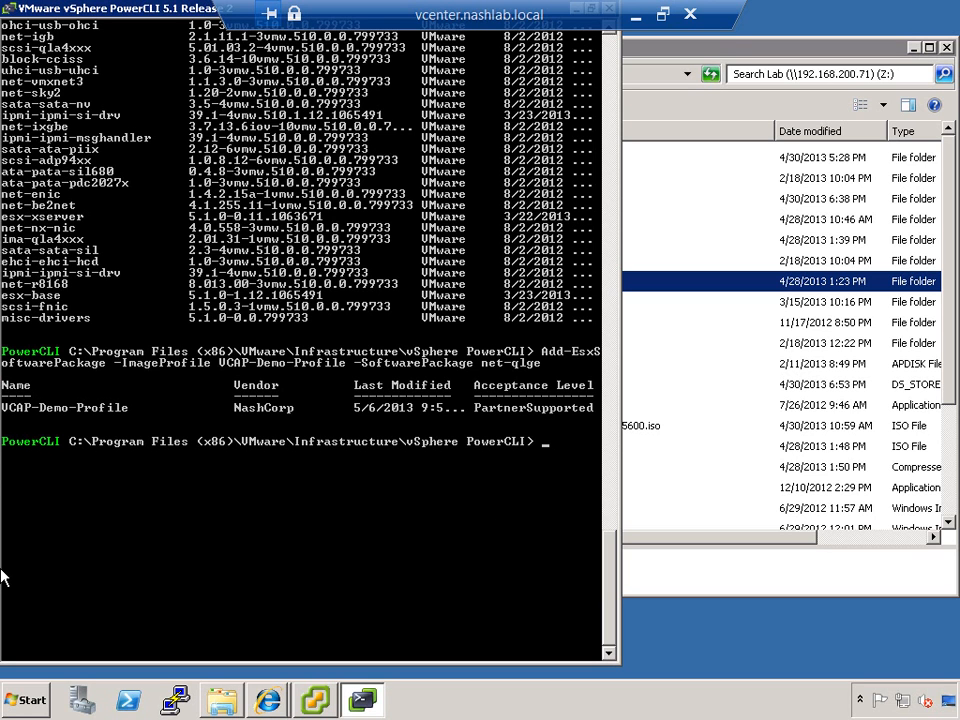
{"action": "key", "text": "Return"}
{"action": "key", "text": "Return"}
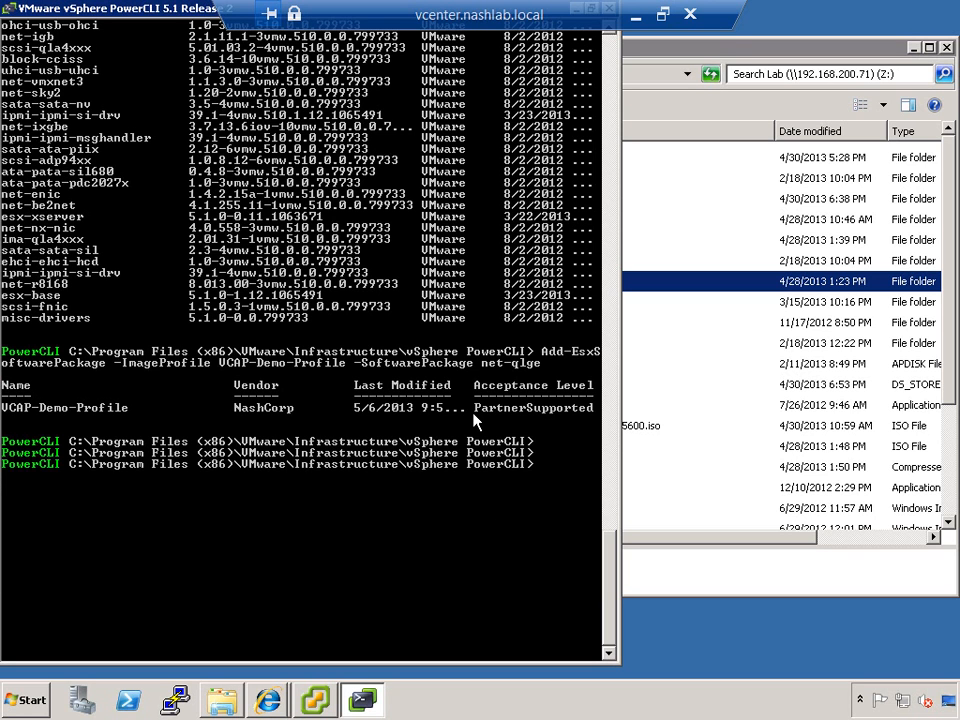
List the packages in VCAP-Demo-Profile by piping Get-EsxImageProfile into select with VIBLIST as the expanded property.
{"action": "key", "text": "Return"}
{"action": "type", "text": "get-esxi"}
{"action": "key", "text": "Tab"}
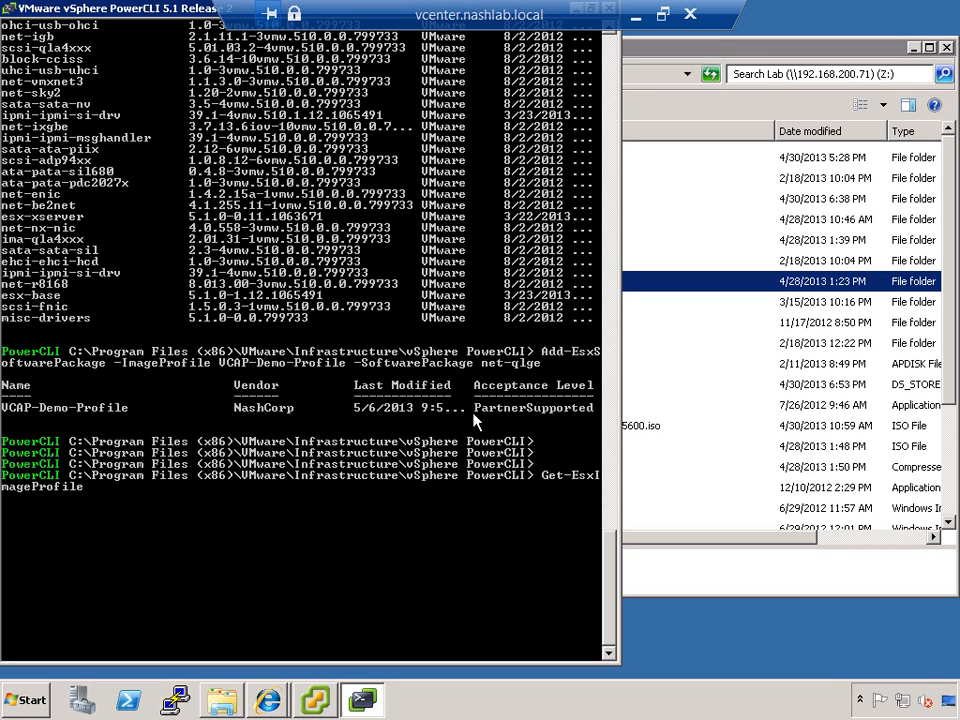
{"action": "type", "text": "VCAP-Demo-Profile "}
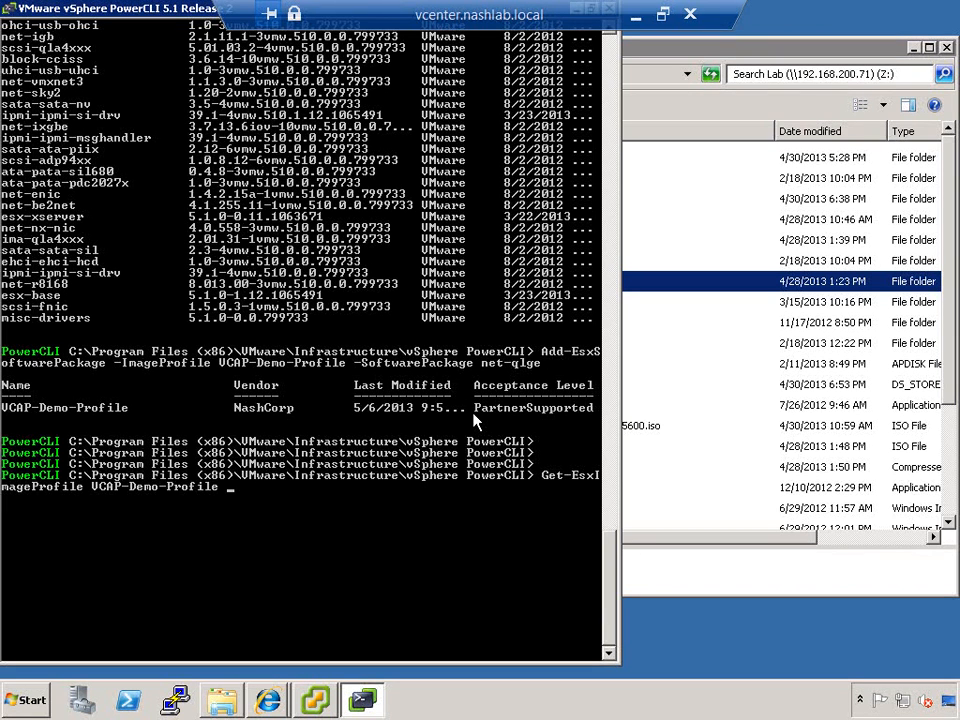
{"action": "type", "text": "| select -ExpandProperty"}
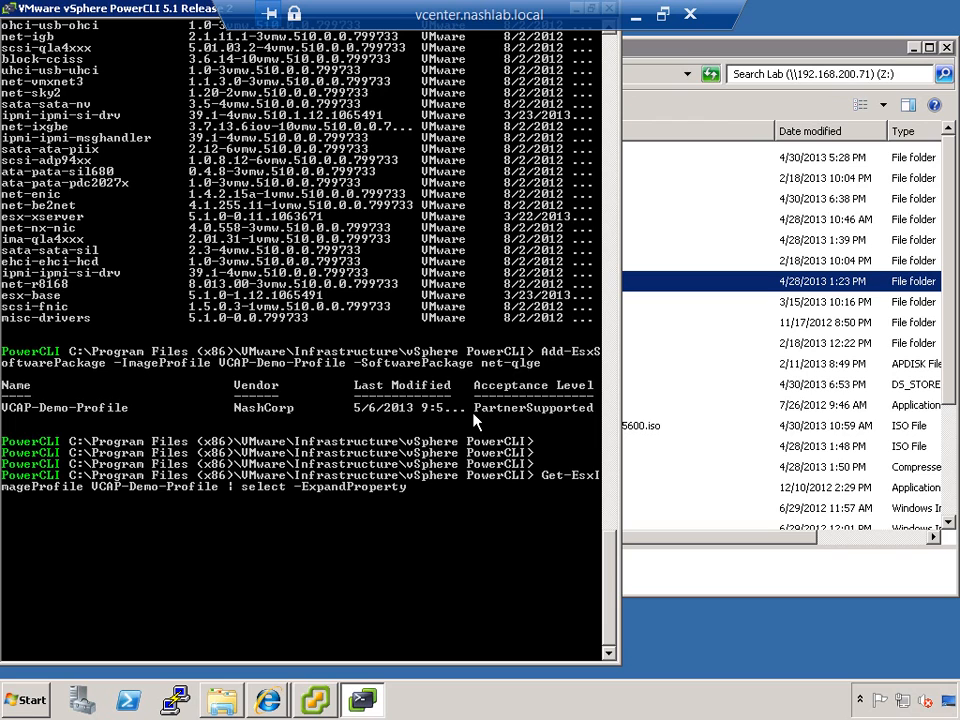
{"action": "type", "text": " VIBs"}
{"action": "key", "text": "Return"}
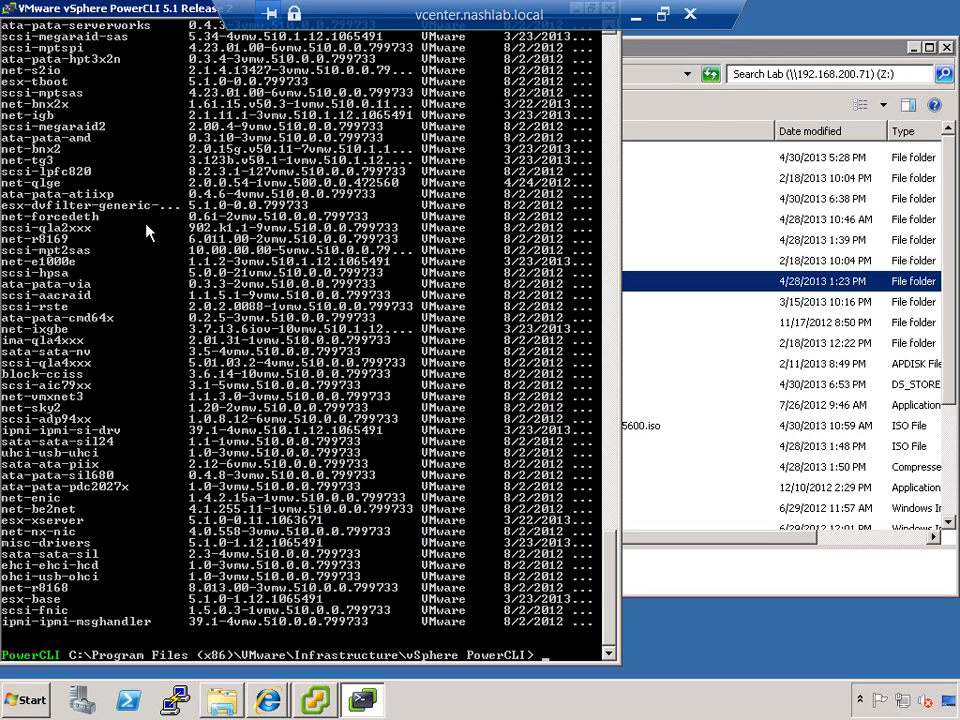
Remove the net-enic software package from VCAP-Demo-Profile with Remove-EsxSoftwarePackage.
{"action": "type", "text": "Remove-EsxS"}
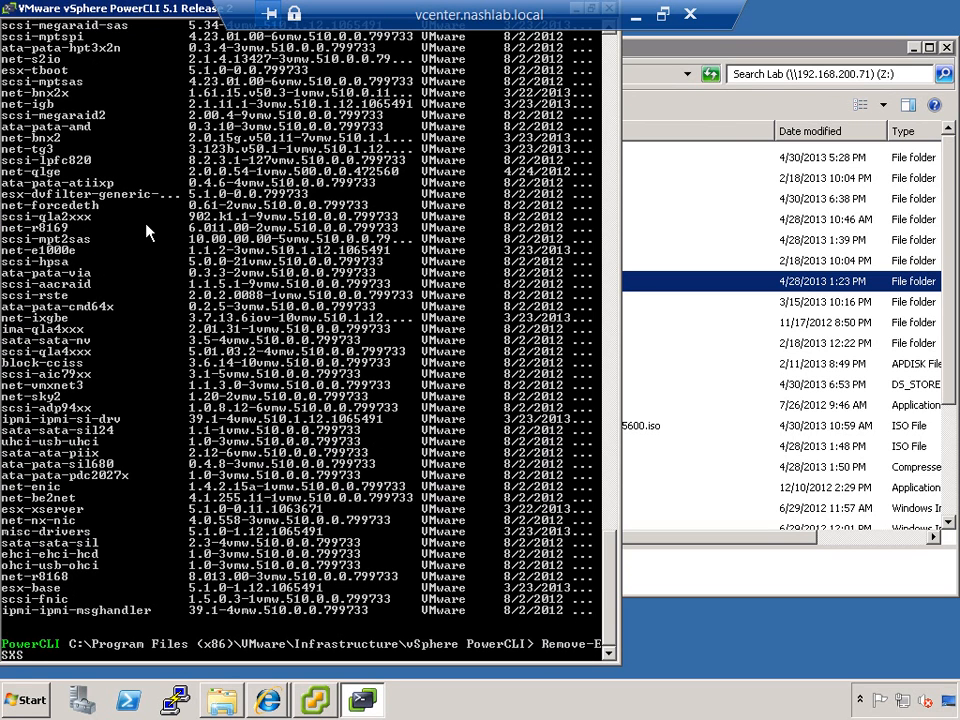
{"action": "key", "text": "Tab"}
{"action": "key", "text": "Tab"}
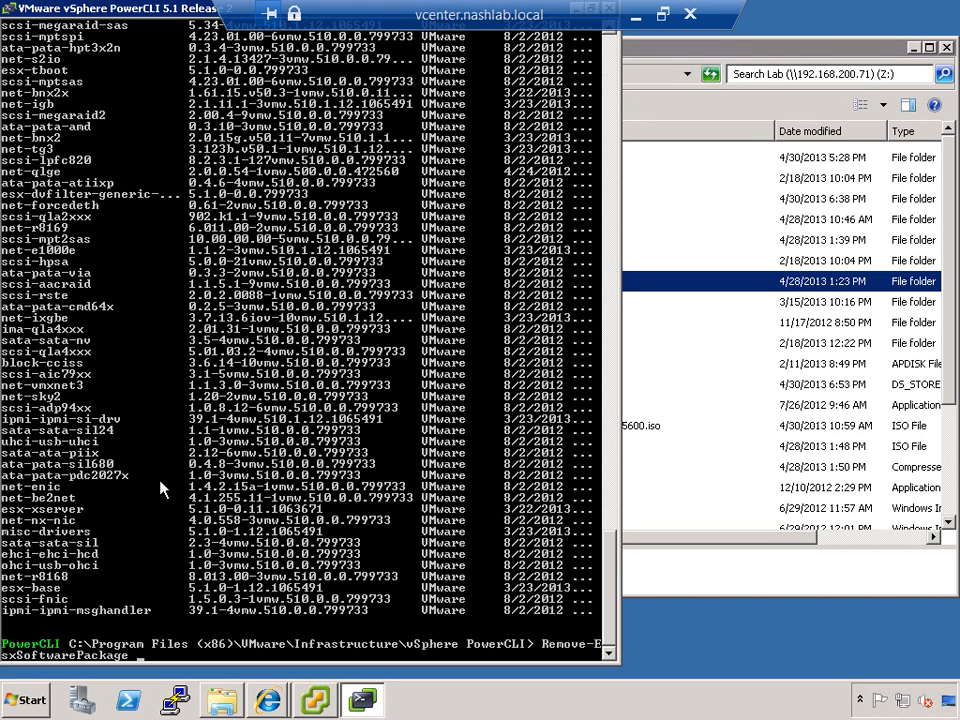
{"action": "type", "text": "-ImageProfile VC"}
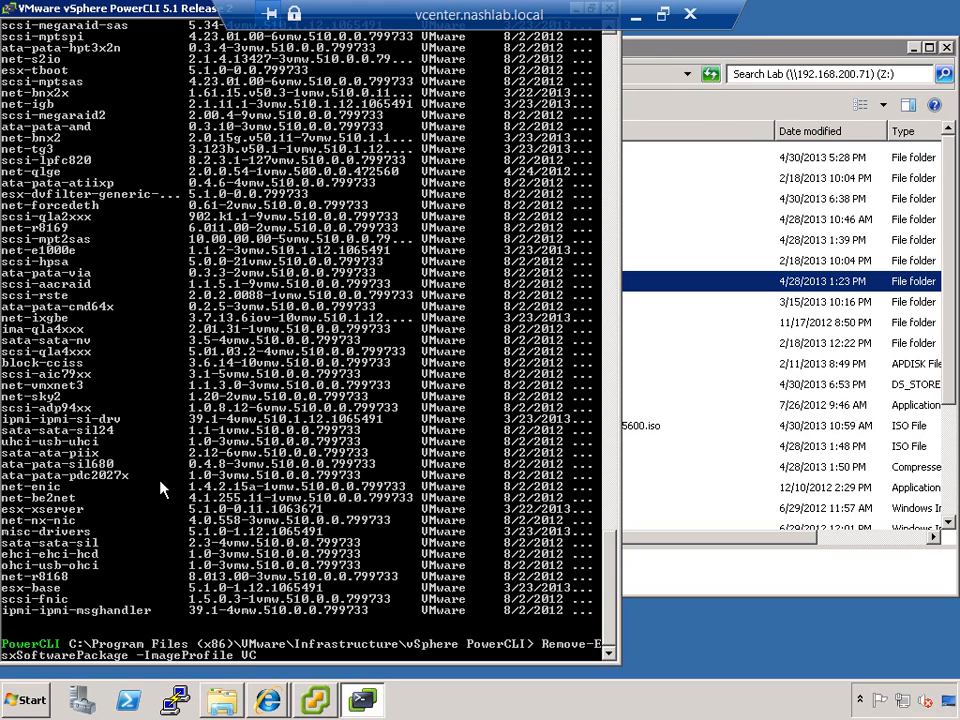
{"action": "type", "text": "AP-Demo-Profile -SoftwarePackage"}
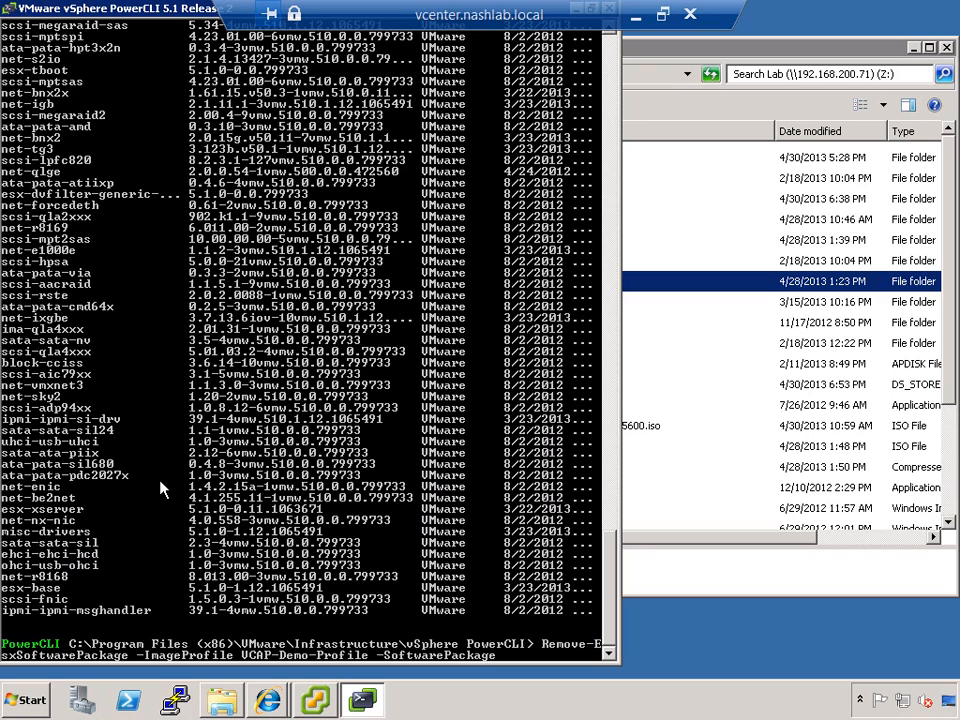
{"action": "type", "text": " net-enic"}
{"action": "key", "text": "Return"}
Rerun the VIBLIST query on VCAP-Demo-Profile to check its packages after the net-enic removal.
{"action": "key", "text": "Up"}
{"action": "key", "text": "Up"}
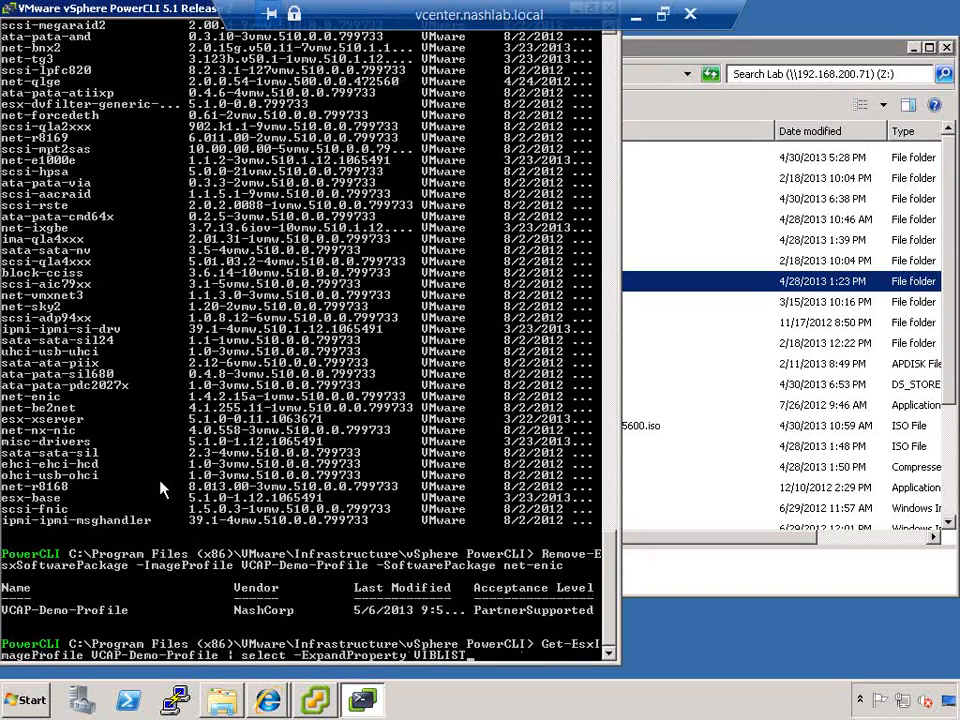
{"action": "key", "text": "Return"}
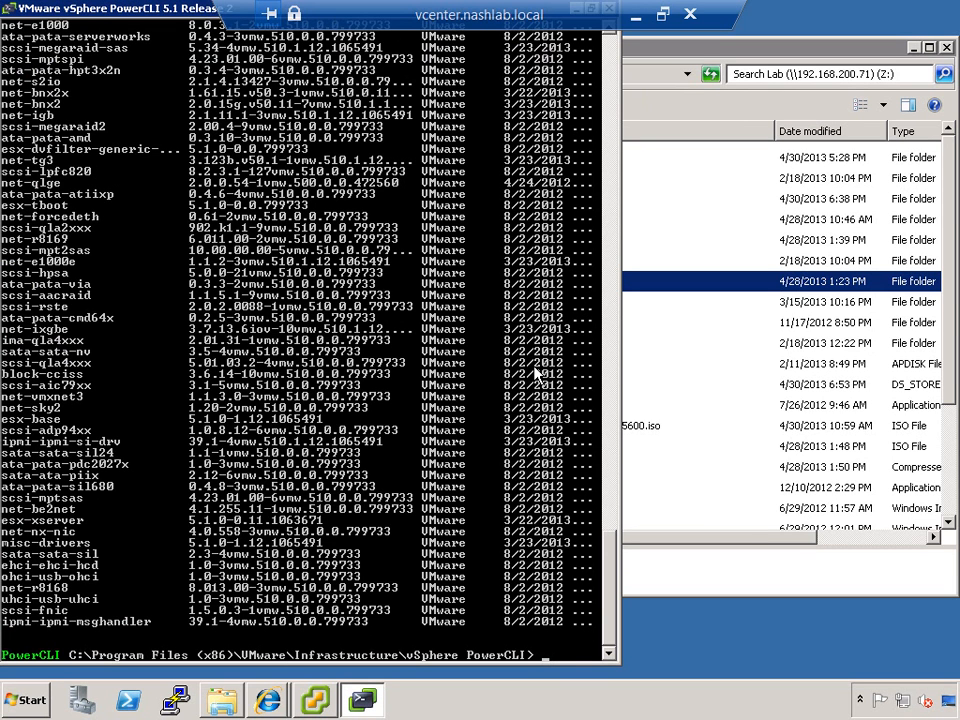
Export VCAP-Demo-Profile as an ISO to Z:\VCAP-Demo-Profile.iso with Export-EsxImageProfile and the ExportToIso option.
{"action": "type", "text": "Export-EsxImageProfile -ImageProfile"}
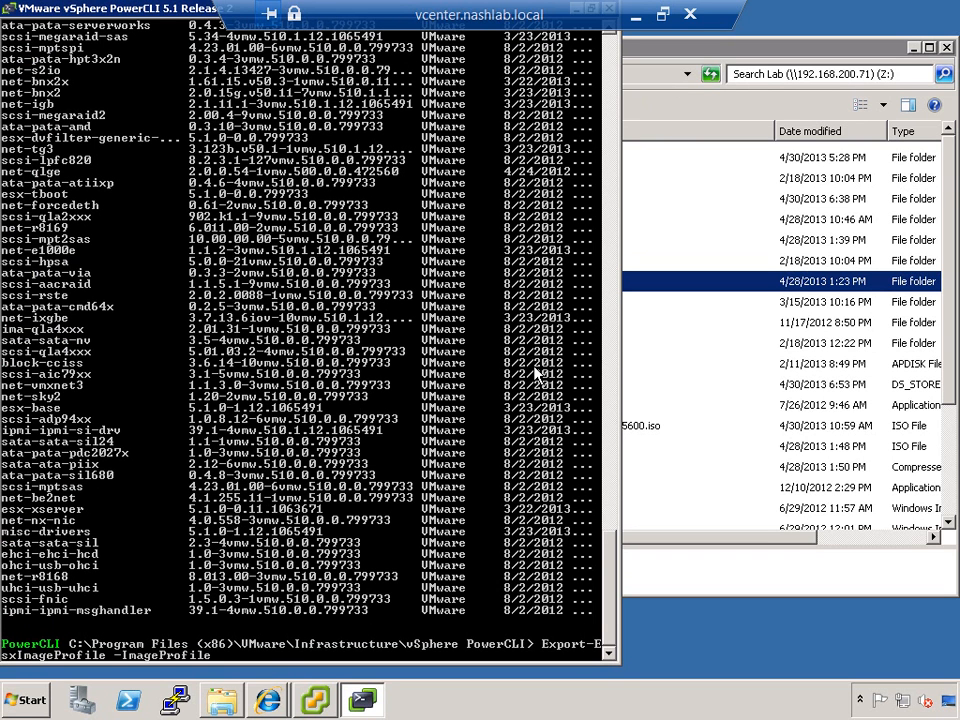
{"action": "type", "text": " VCAP-Demo-Profile -"}
{"action": "type", "text": "portToIso"}
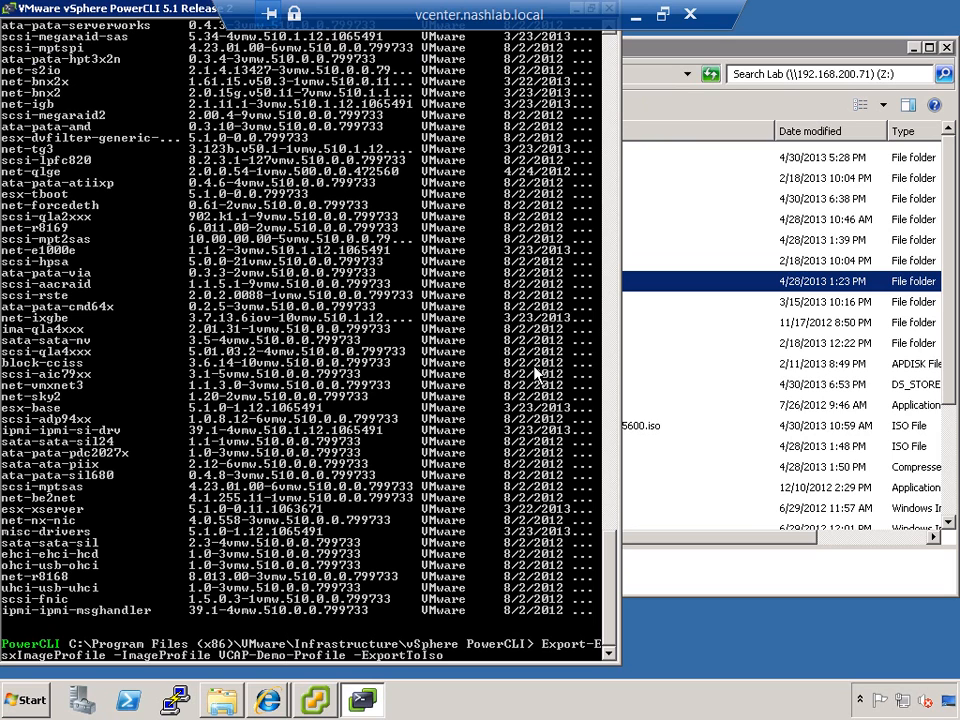
{"action": "key", "text": "Tab"}
{"action": "key", "text": "Tab"}
{"action": "type", "text": "Z:\\"}
{"action": "key", "text": "Tab"}
{"action": "key", "text": "BackSpace"}
{"action": "key", "text": "BackSpace"}
{"action": "key", "text": "BackSpace"}
{"action": "key", "text": "BackSpace"}
{"action": "key", "text": "BackSpace"}
{"action": "key", "text": "BackSpace"}
{"action": "key", "text": "BackSpace"}
{"action": "type", "text": "VCAP-Demo-Profil"}
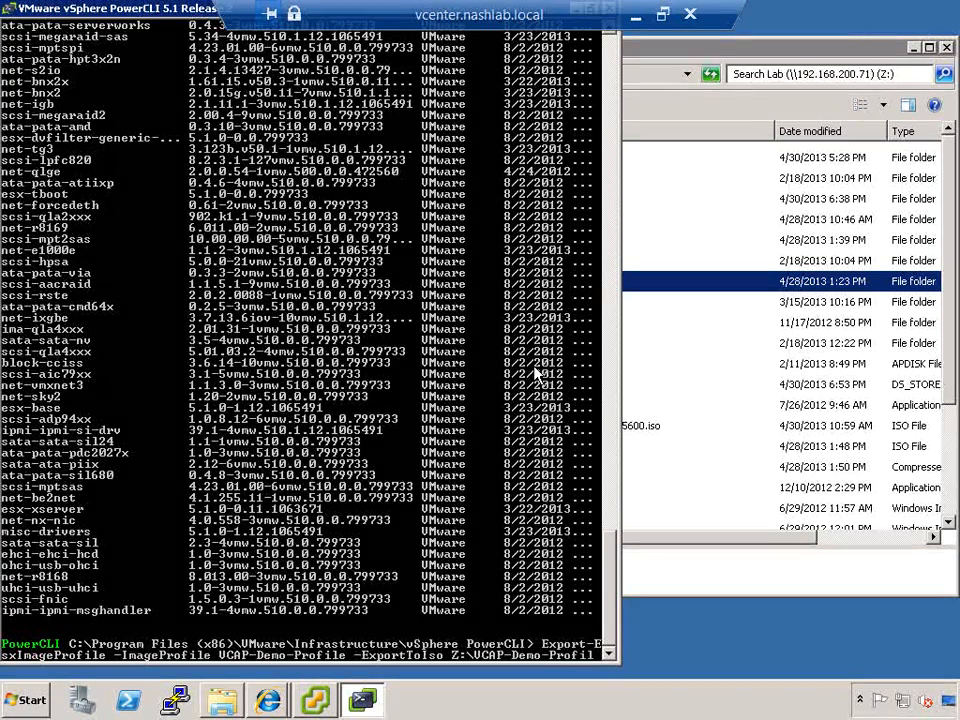
{"action": "type", "text": "e.iso"}
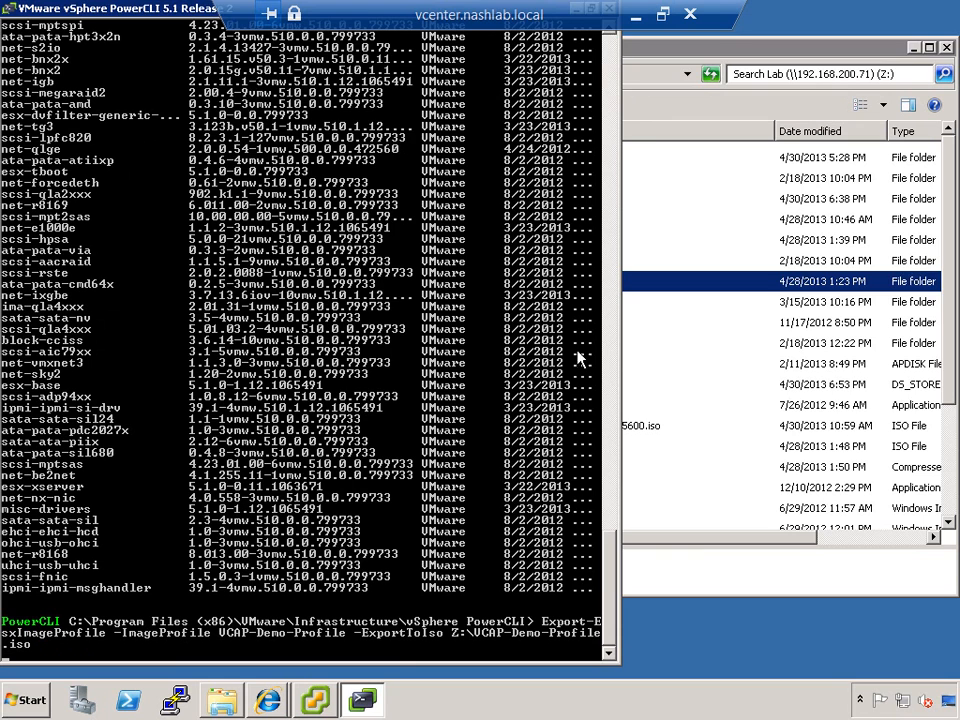
Switch to the file explorer on drive Z: and check the exported VCAP-Demo-Profile.iso file.
{"action": "left_click", "coordinate": [632, 386]}
{"action": "scroll", "coordinate": [563, 432], "scroll_direction": "down", "scroll_amount": 3}
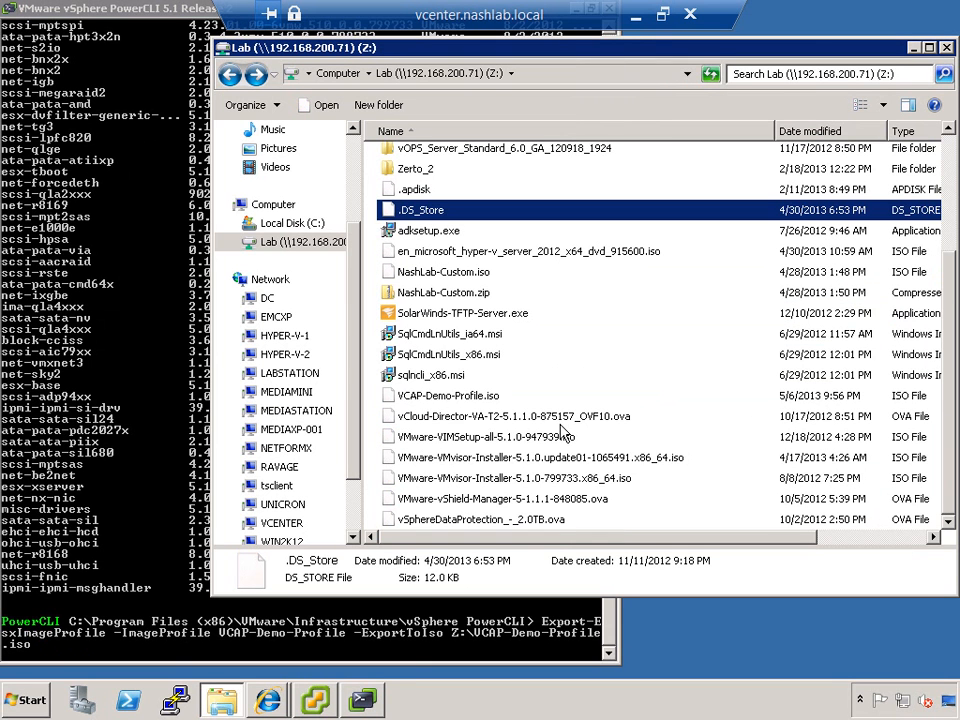
{"action": "left_click", "coordinate": [441, 400]}
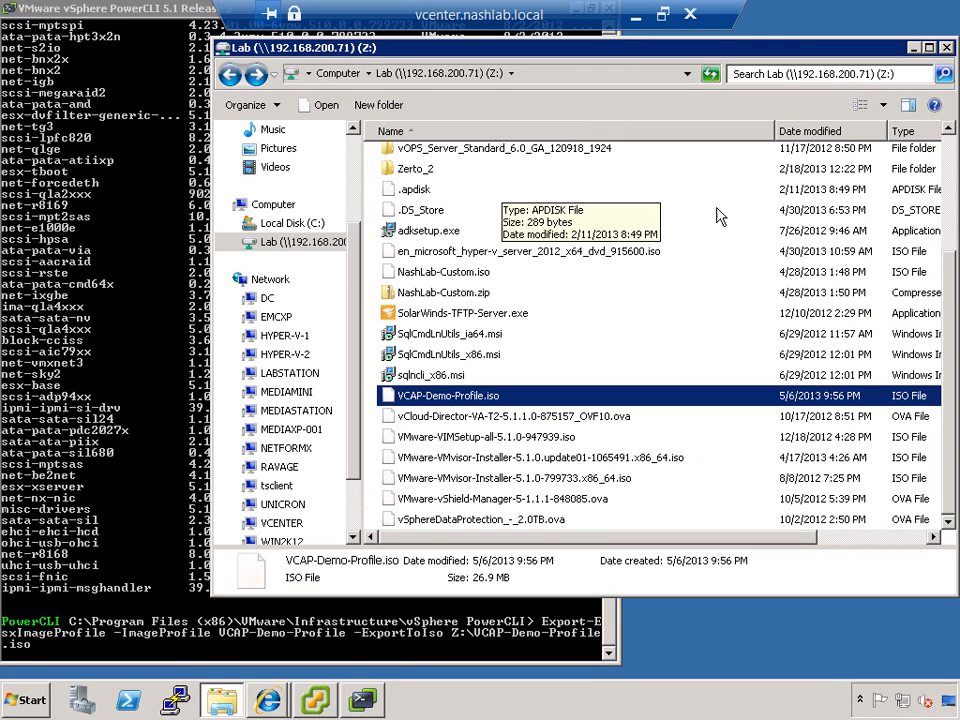
{"action": "left_click_drag", "start_coordinate": [949, 264], "coordinate": [950, 188]}
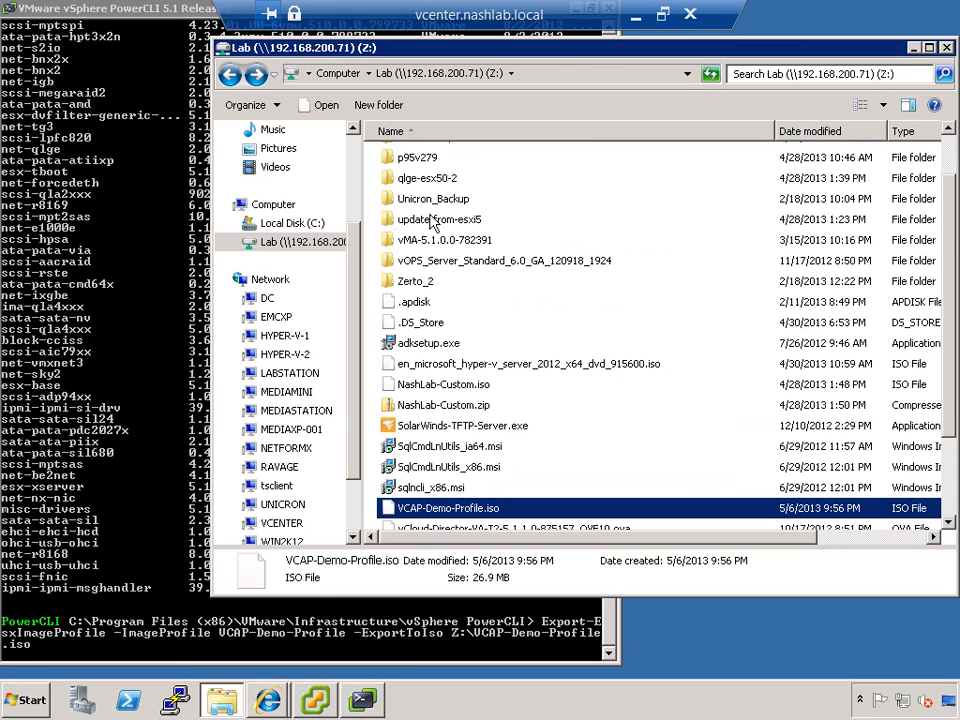
{"action": "left_click", "coordinate": [436, 219]}
{"action": "scroll", "coordinate": [952, 312], "scroll_direction": "down", "scroll_amount": 2}
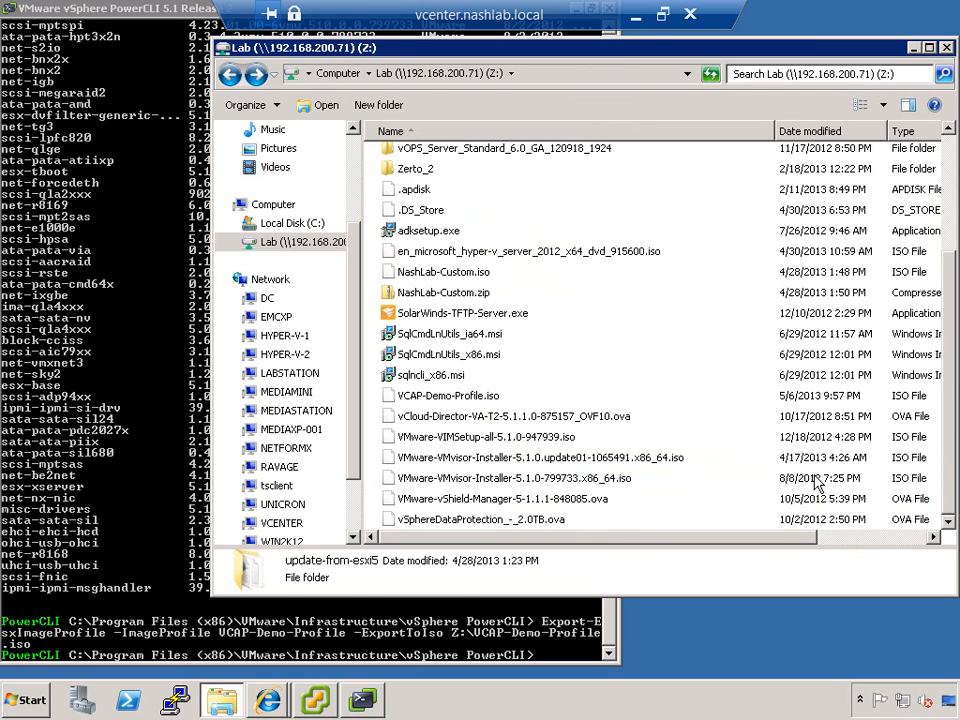
Back in PowerCLI, export VCAP-Demo-Profile as an offline bundle to z:\VCAP-Demo-Profile.zip using Export-EsxImageProfile with ExportToBundle.
{"action": "left_click", "coordinate": [70, 405]}
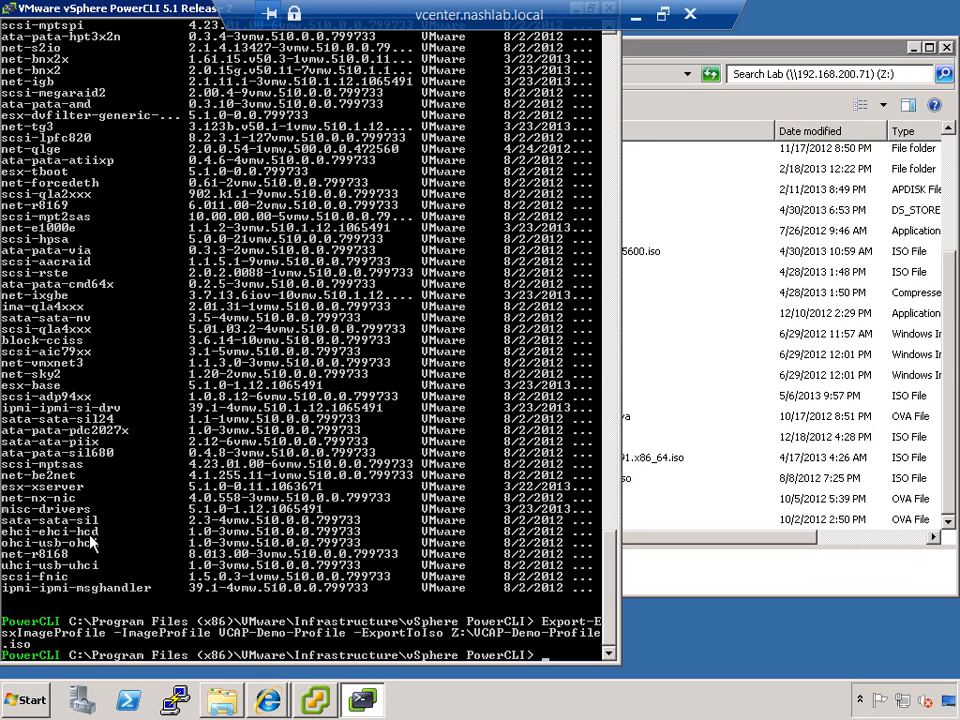
{"action": "type", "text": "Export-EsxImageProfile -ImageProfile"}
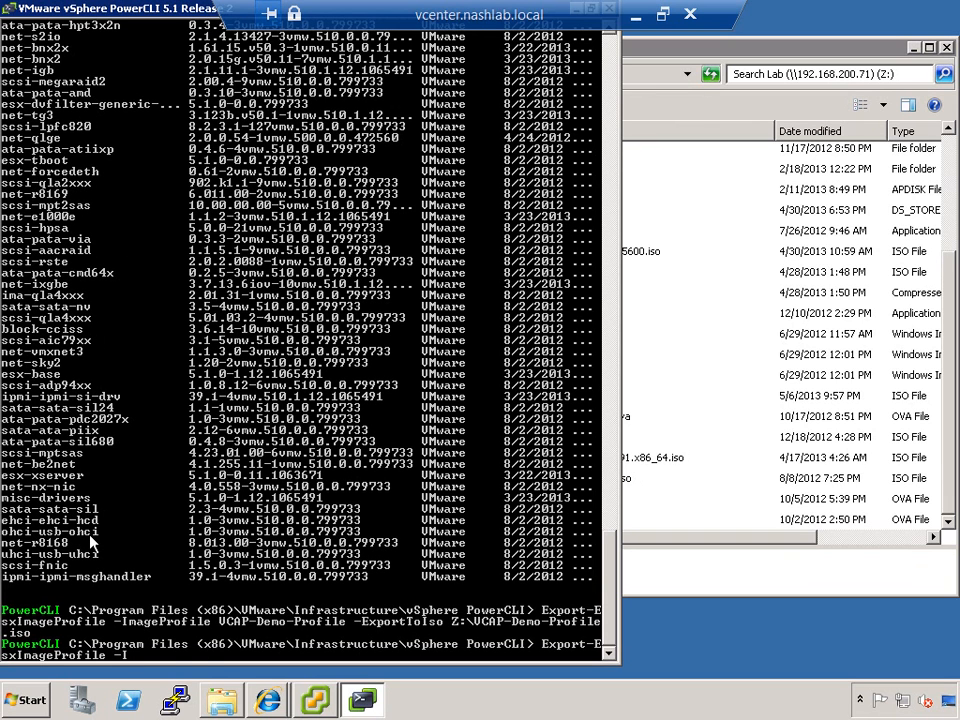
{"action": "type", "text": " VCA"}
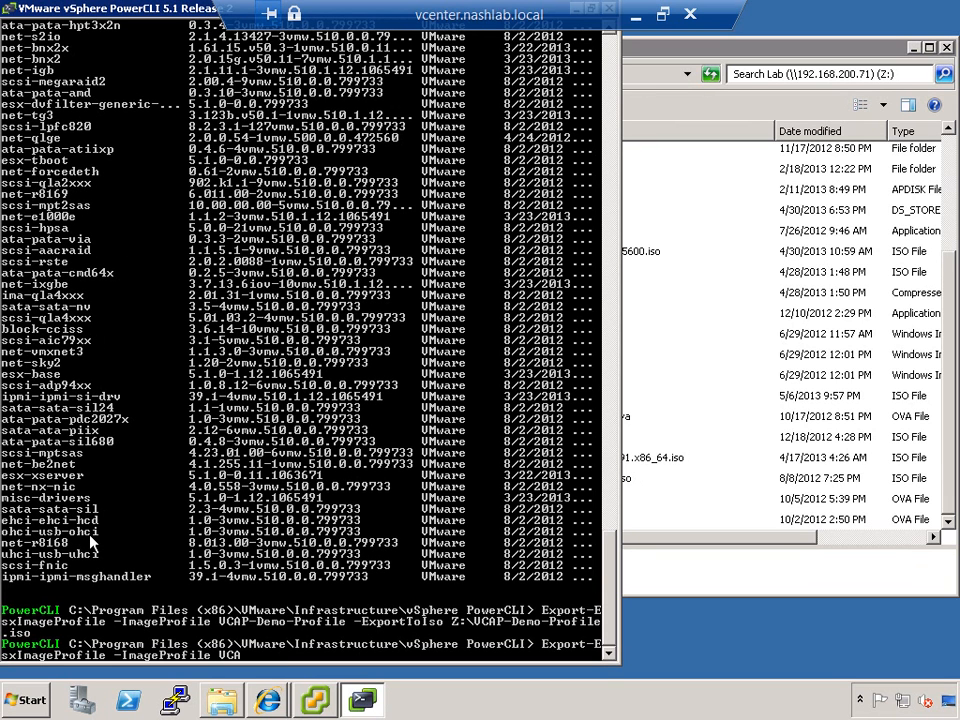
{"action": "type", "text": "P-Demo-Profile -"}
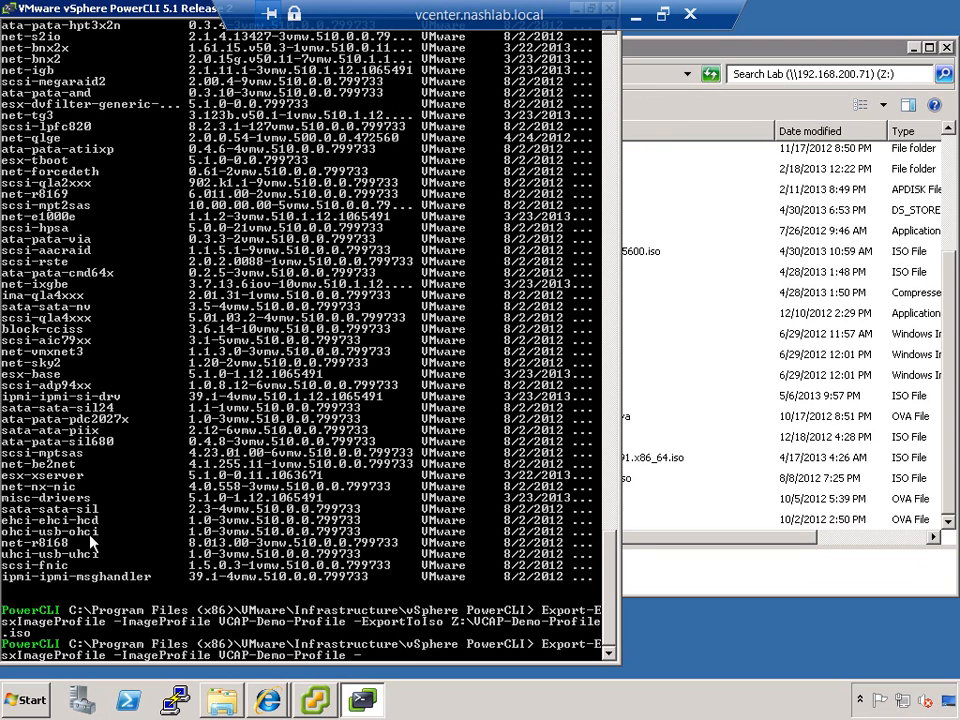
{"action": "type", "text": "ExportToBundle"}
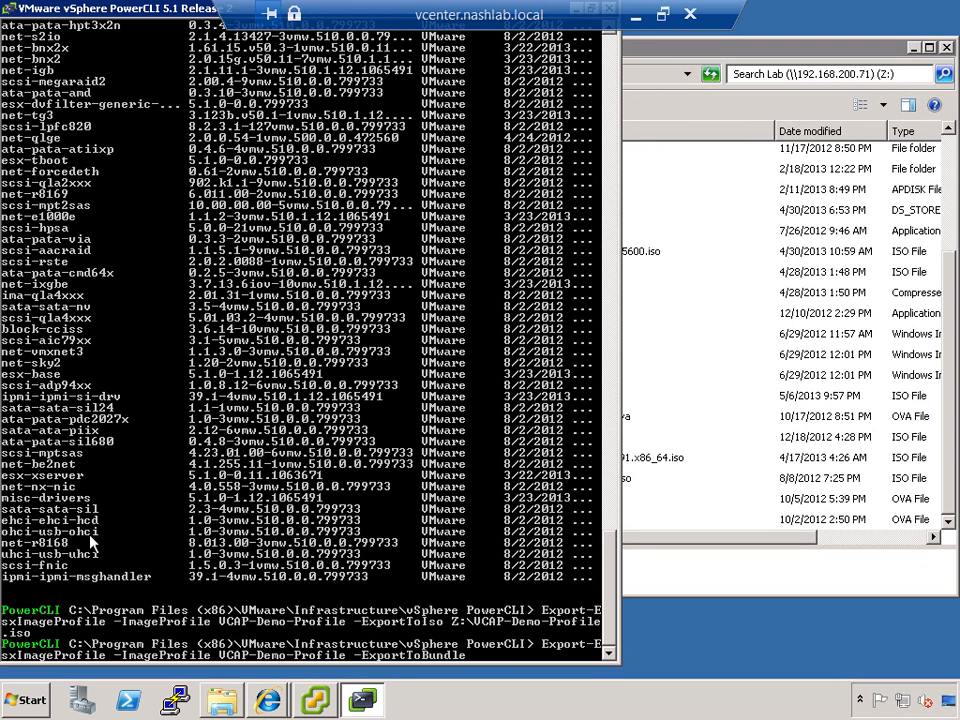
{"action": "type", "text": " z:\\VCAP-Demo-Profile.zip"}
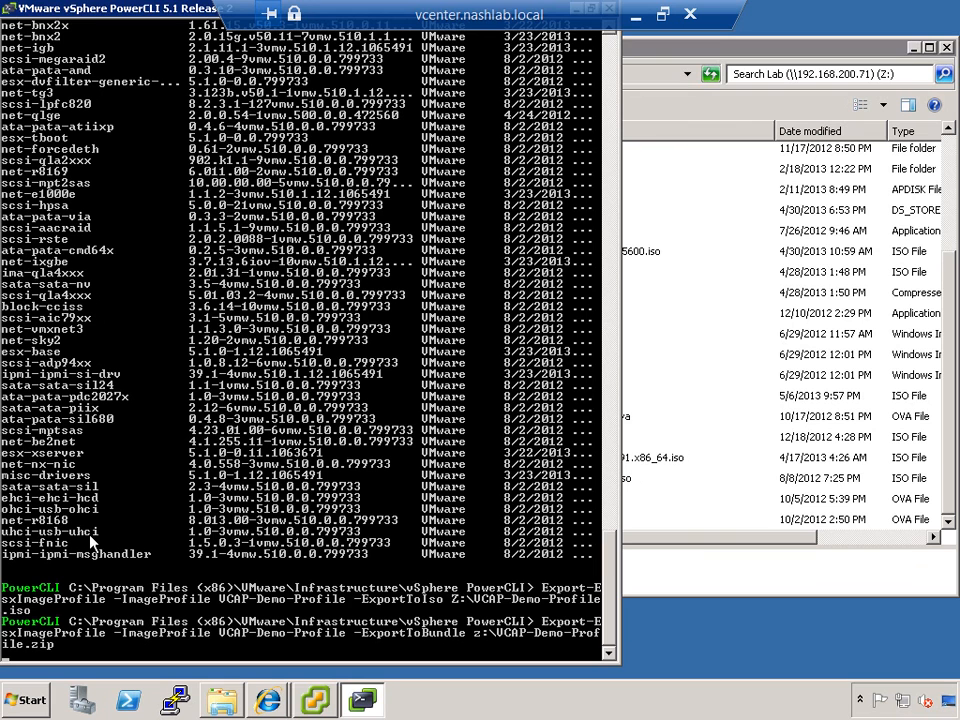
In the file explorer on drive Z:, check the details of VCAP-Demo-Profile.iso and VCAP-Demo-Profile.zip.
{"action": "left_click", "coordinate": [703, 545]}
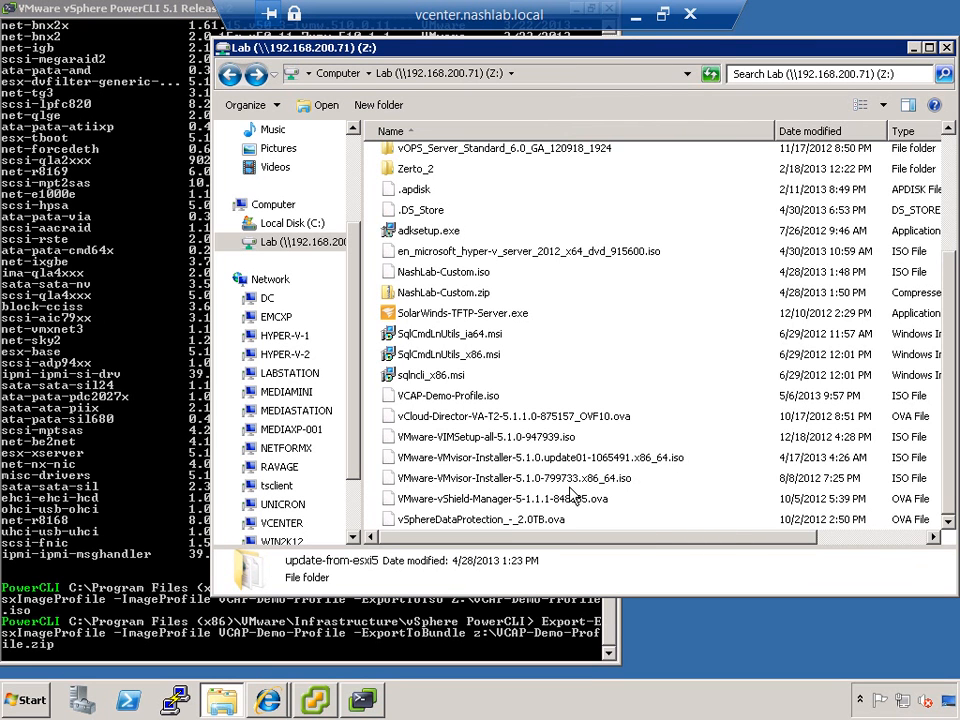
{"action": "left_click", "coordinate": [452, 397]}
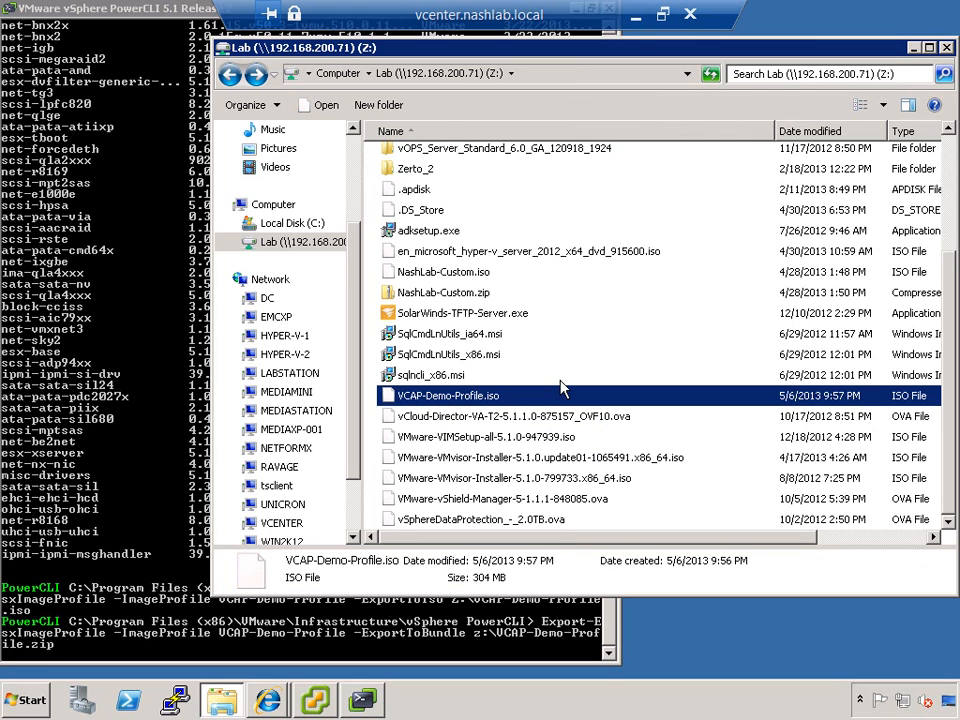
{"action": "left_click", "coordinate": [615, 338]}
{"action": "scroll", "coordinate": [615, 338], "scroll_direction": "up", "scroll_amount": 1}
{"action": "scroll", "coordinate": [618, 341], "scroll_direction": "down", "scroll_amount": 2}
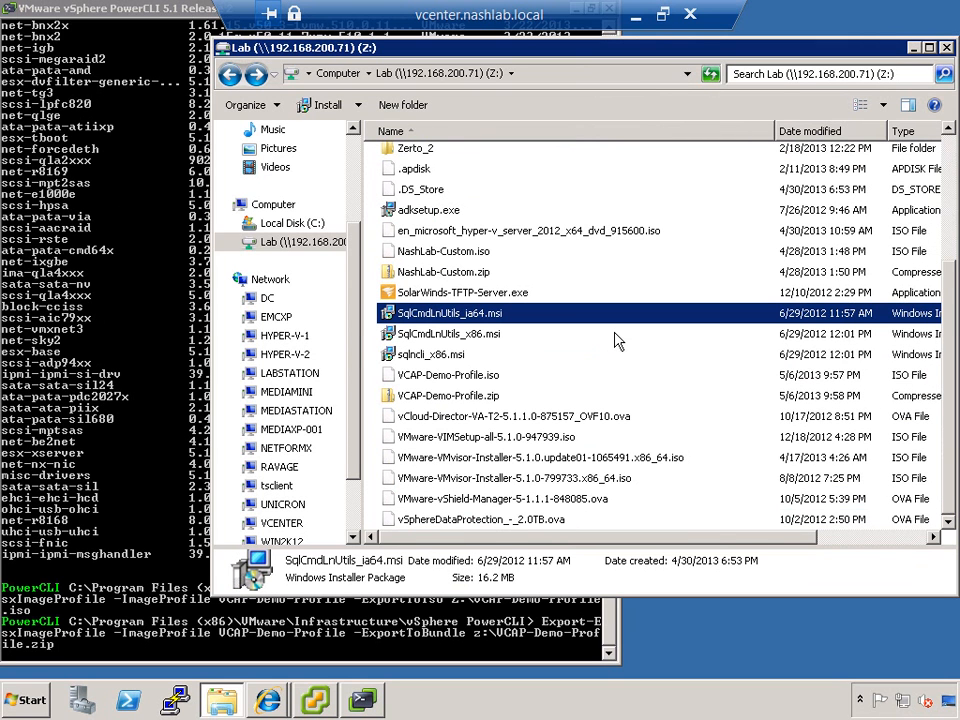
{"action": "left_click", "coordinate": [428, 397]}
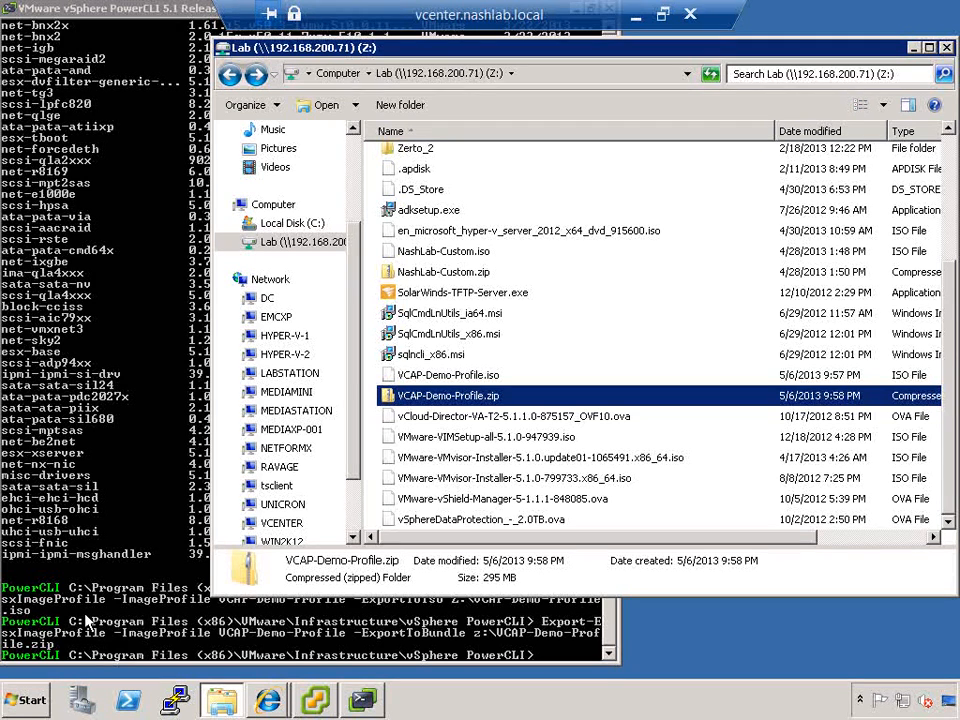
Open VCAP-Demo-Profile.zip, browse its vib20 folder to net-qlge, and inspect the VIB file inside.
{"action": "double_click", "coordinate": [458, 397]}
{"action": "left_click", "coordinate": [480, 358]}
{"action": "double_click", "coordinate": [400, 157]}
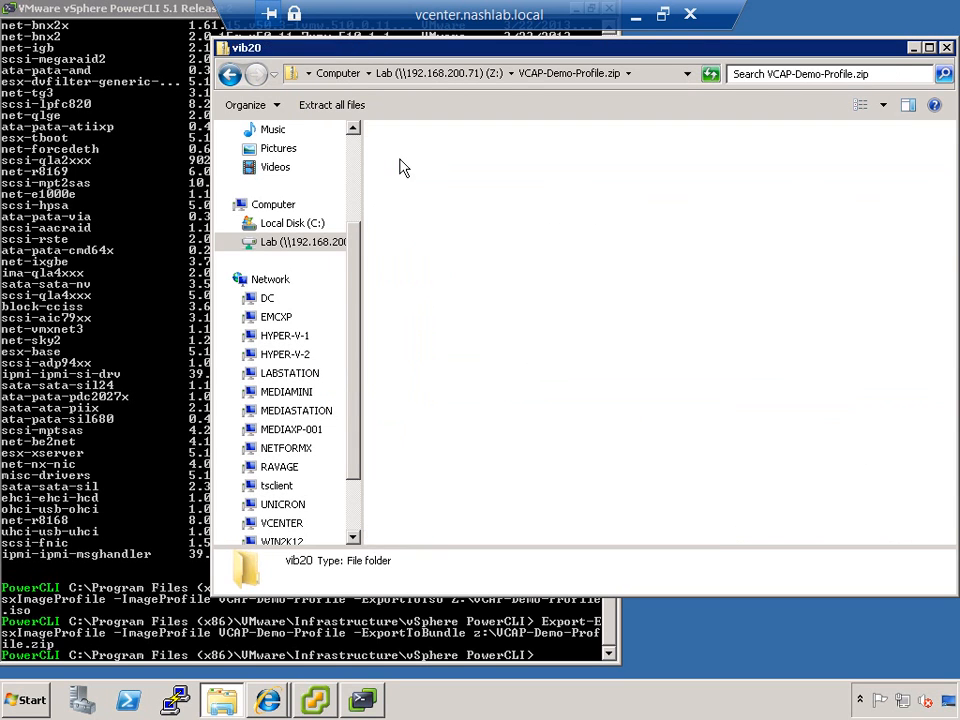
{"action": "scroll", "coordinate": [453, 306], "scroll_direction": "down", "scroll_amount": 2}
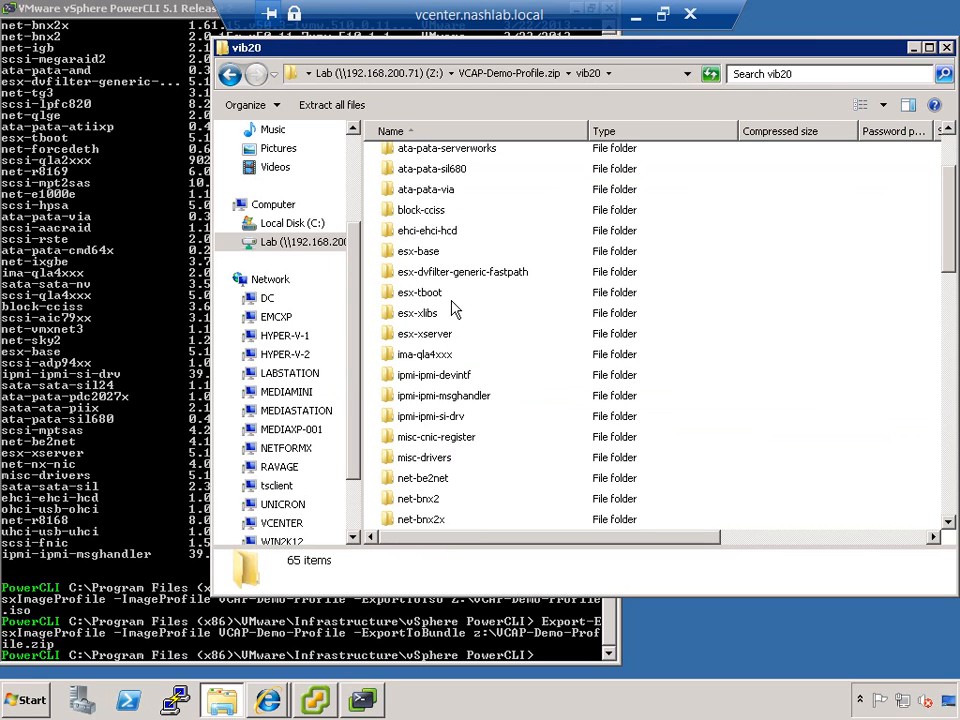
{"action": "scroll", "coordinate": [456, 353], "scroll_direction": "down", "scroll_amount": 1}
{"action": "scroll", "coordinate": [456, 353], "scroll_direction": "down", "scroll_amount": 1}
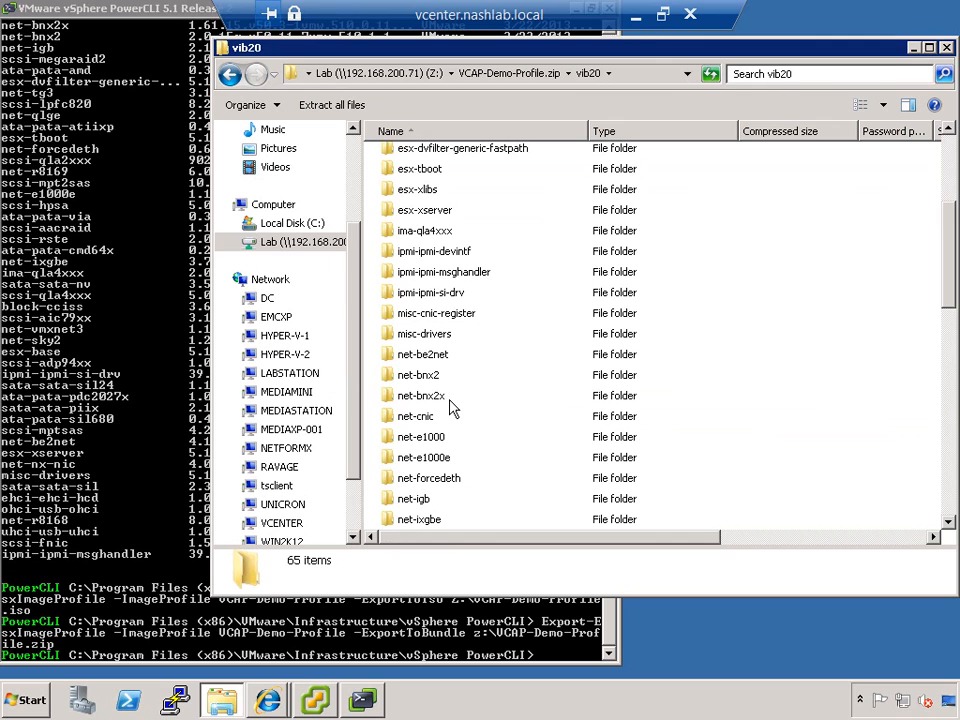
{"action": "scroll", "coordinate": [450, 406], "scroll_direction": "down", "scroll_amount": 1}
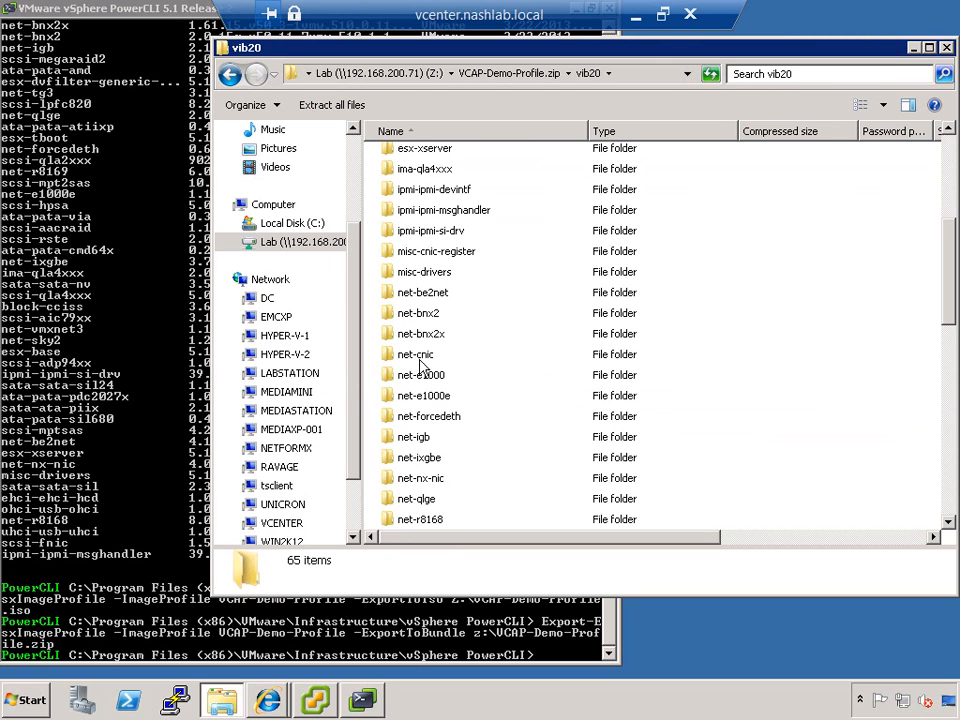
{"action": "double_click", "coordinate": [422, 498]}
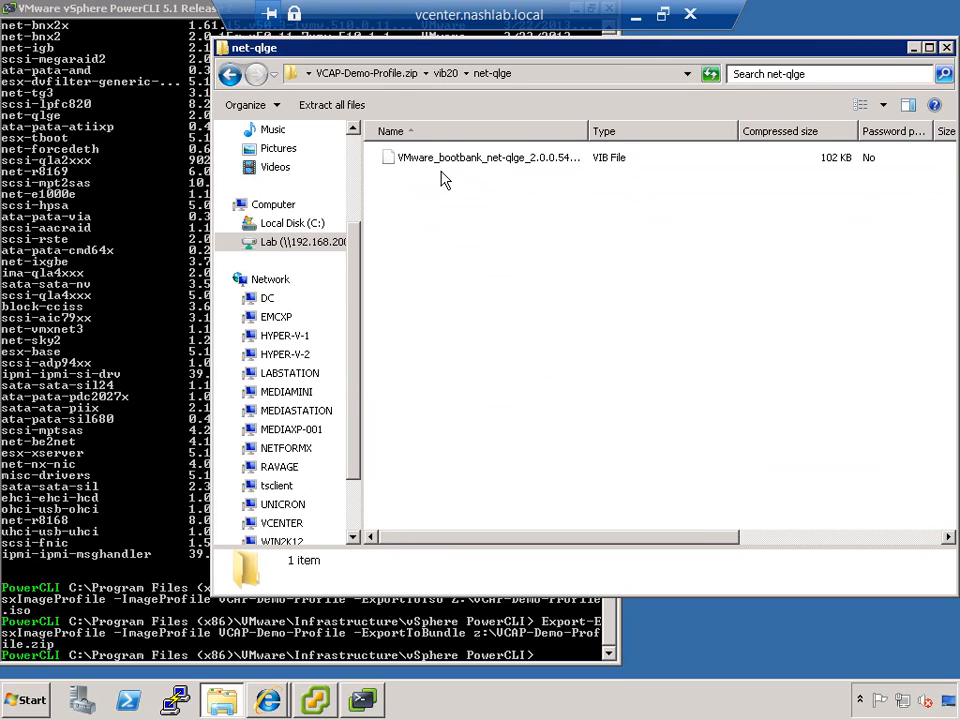
{"action": "left_click", "coordinate": [500, 163]}
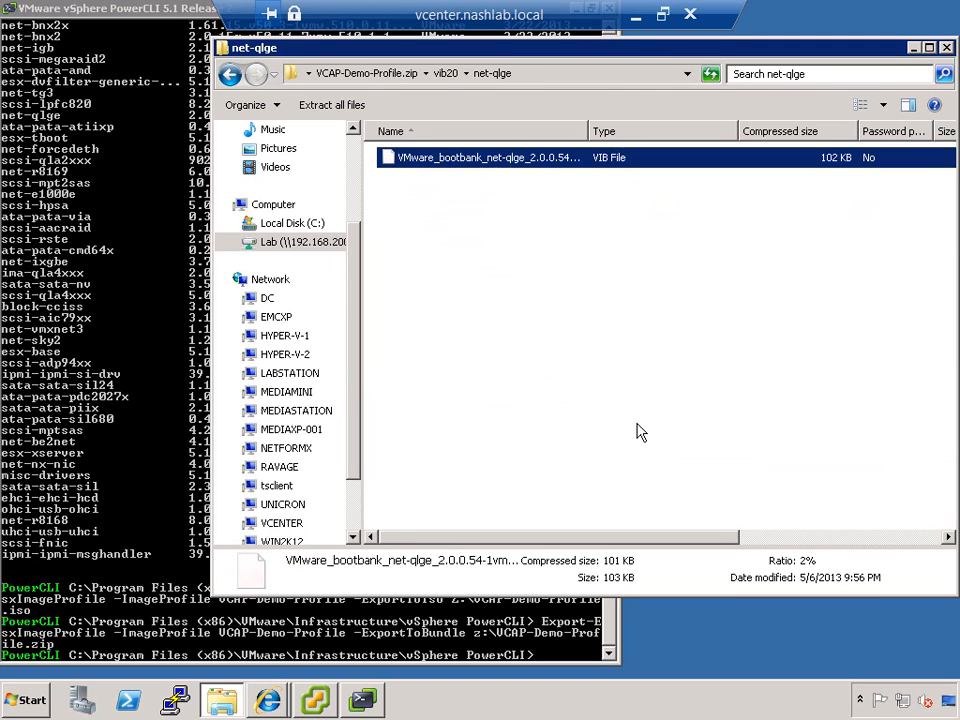